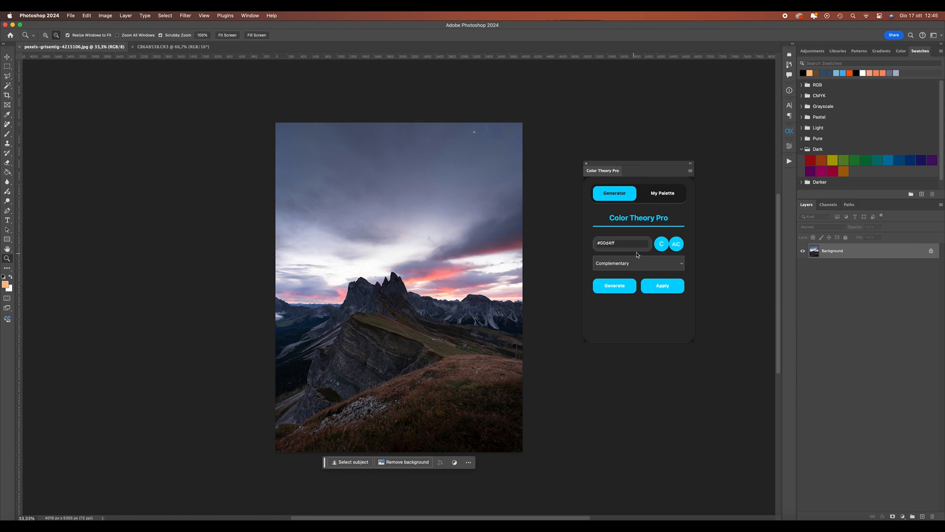
drag(407, 348, 419, 338)
right_click(419, 338)
click(429, 339)
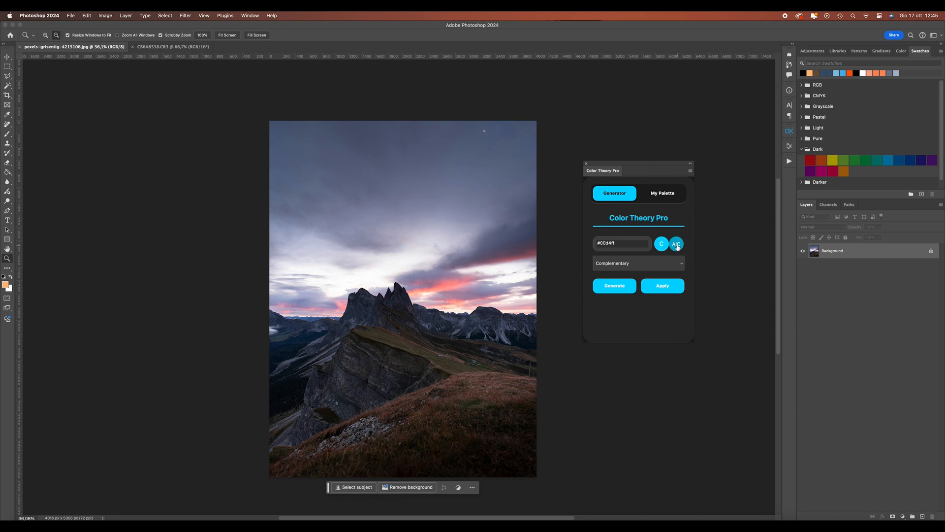
click(678, 247)
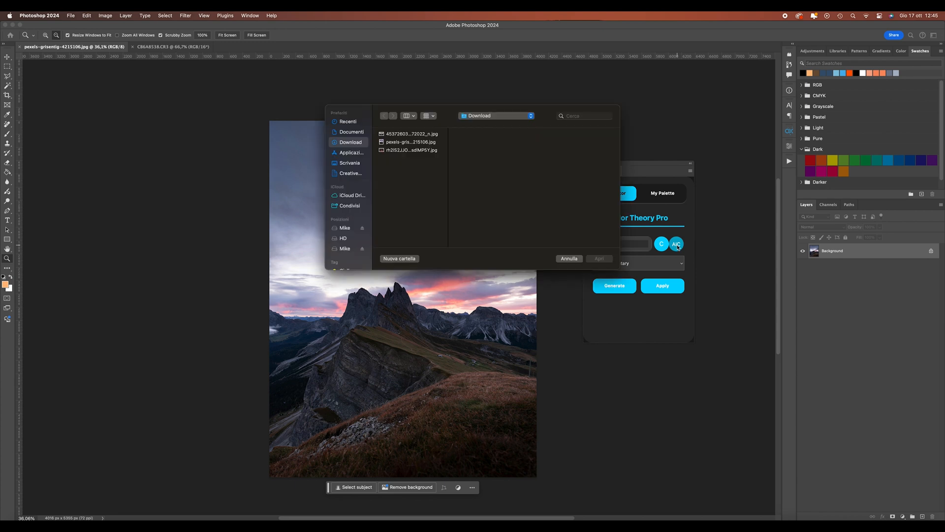
click(414, 142)
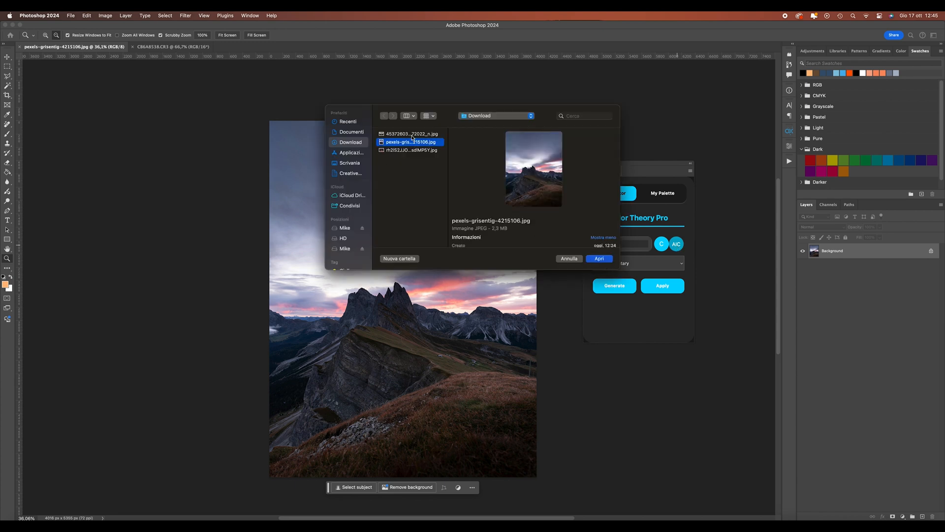
click(412, 134)
key(space)
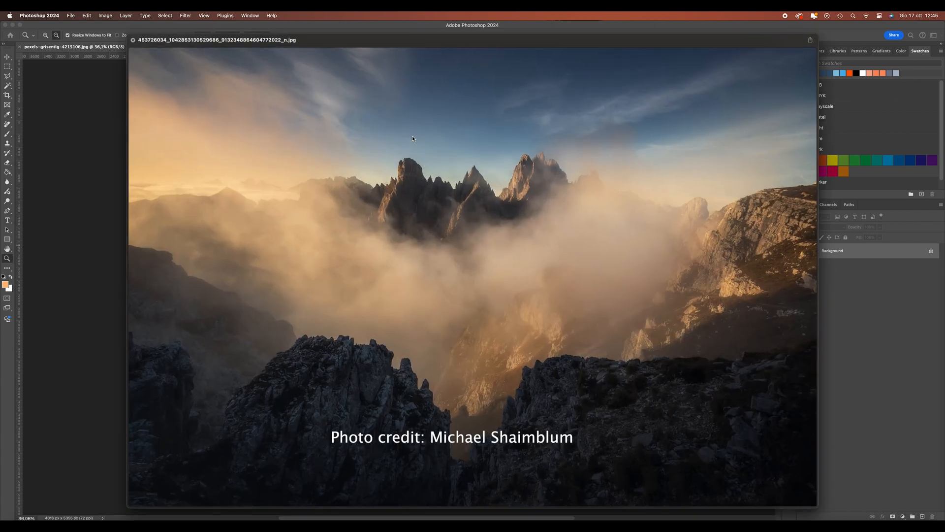
key(space)
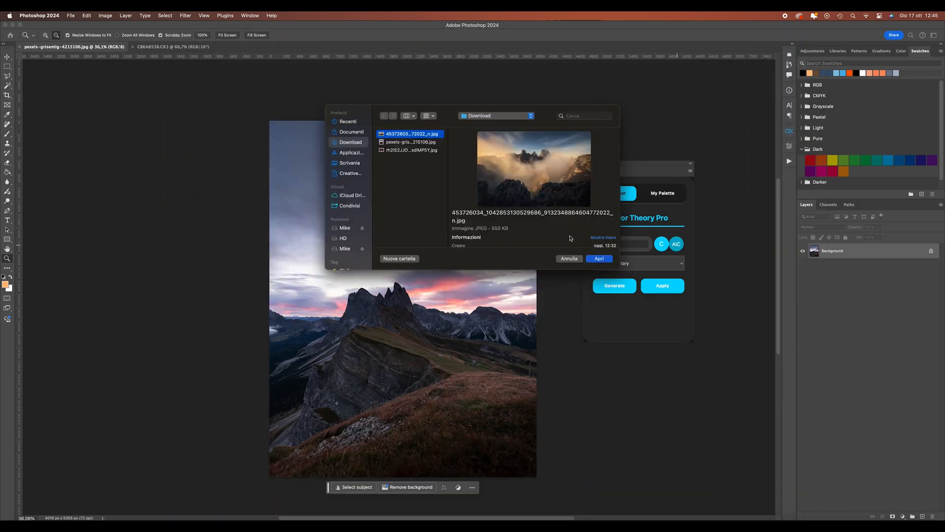
click(599, 259)
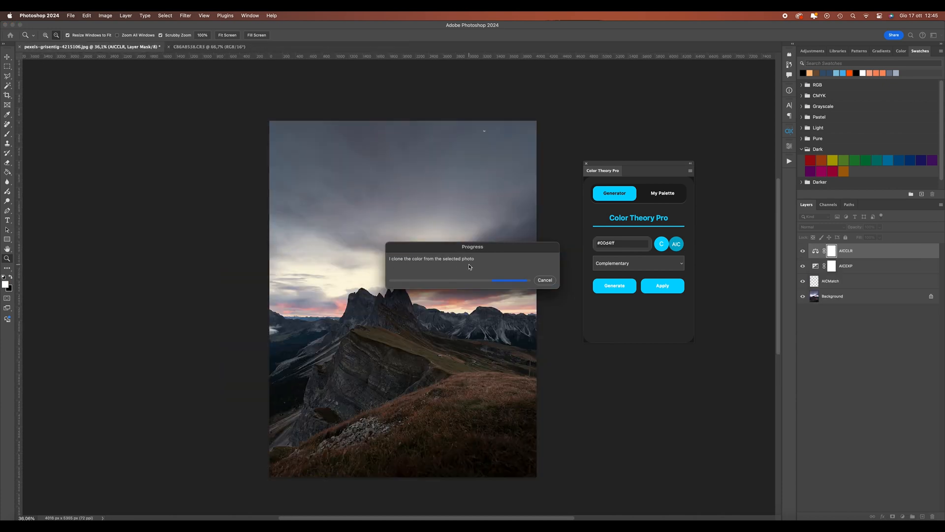
- Fine-tune the color match's exposure, shift the first color balance group slightly toward red, magenta and yellow, and apply the adjustments
click(133, 149)
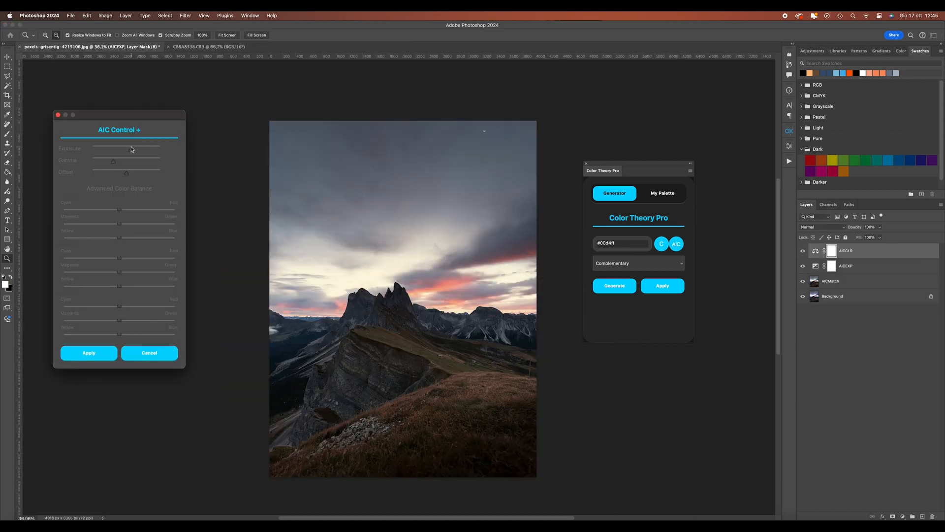
drag(125, 149, 125, 151)
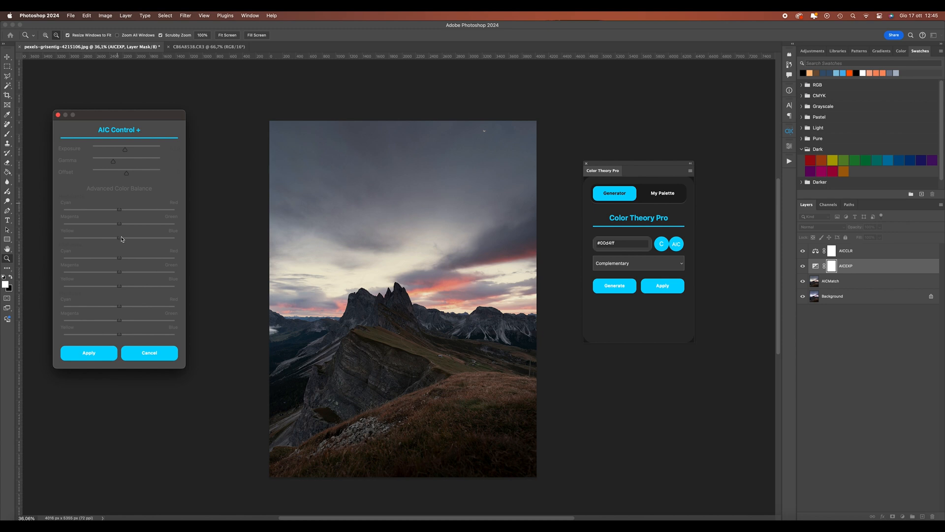
drag(119, 238, 118, 226)
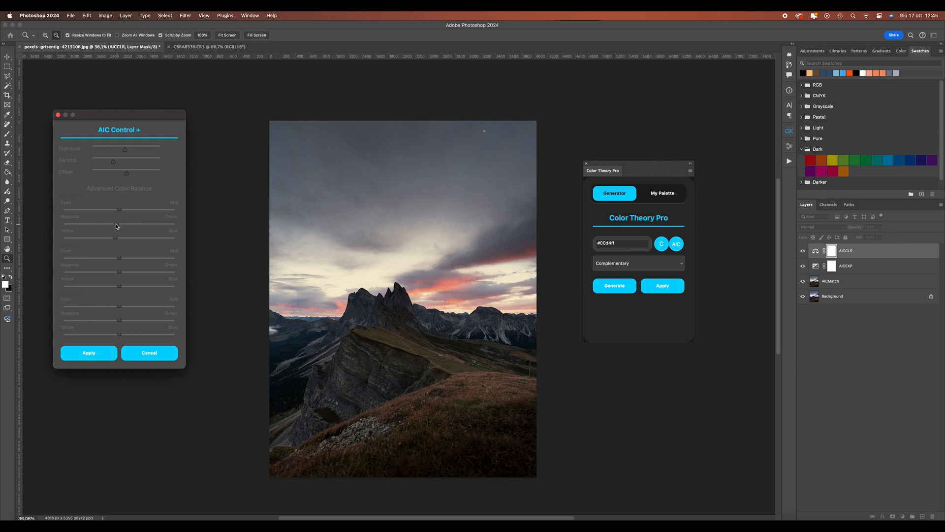
drag(119, 210, 122, 212)
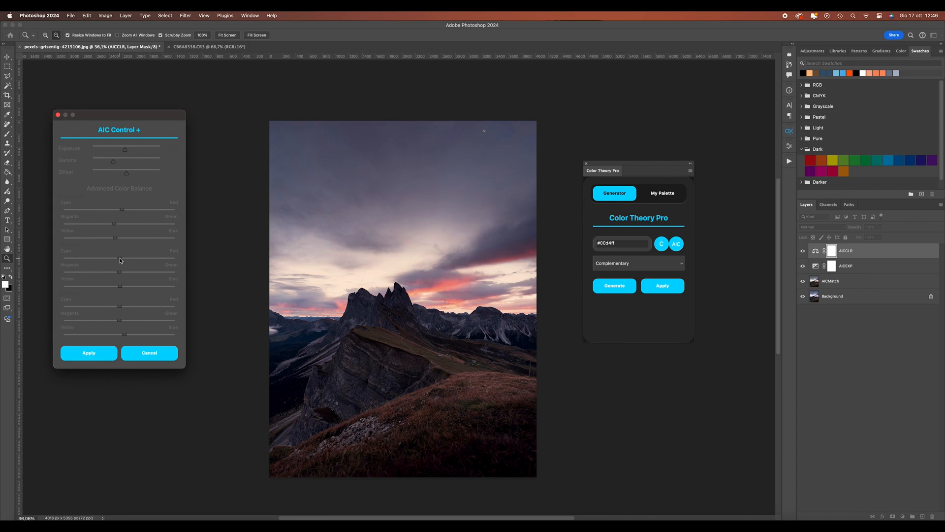
click(89, 353)
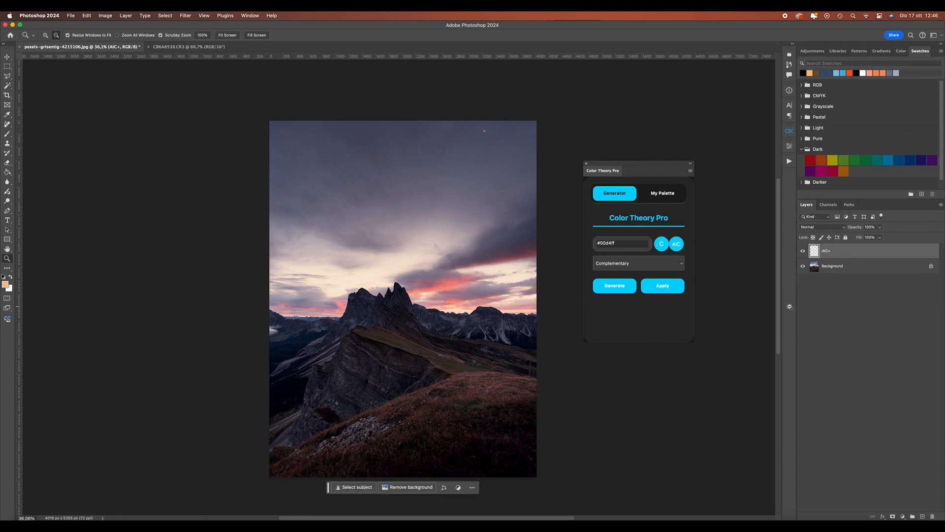
- Compare the photo with and without the AIC+ layer
click(803, 252)
click(803, 253)
click(803, 252)
click(803, 252)
click(803, 252)
click(803, 252)
drag(413, 315, 440, 317)
- Duplicate the AIC+ layer and apply a Gaussian Blur with a 27.5-pixel radius to the copy
drag(877, 255, 922, 516)
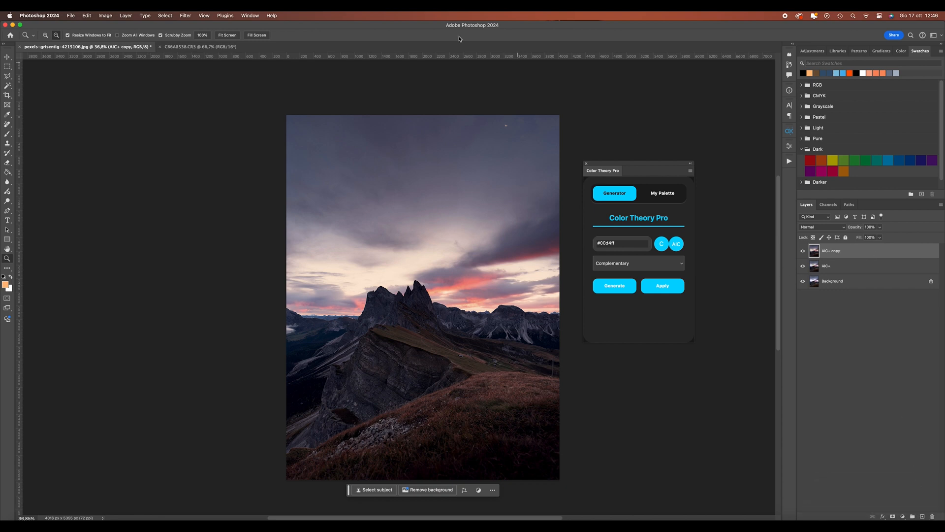
click(185, 15)
mouse_move(235, 152)
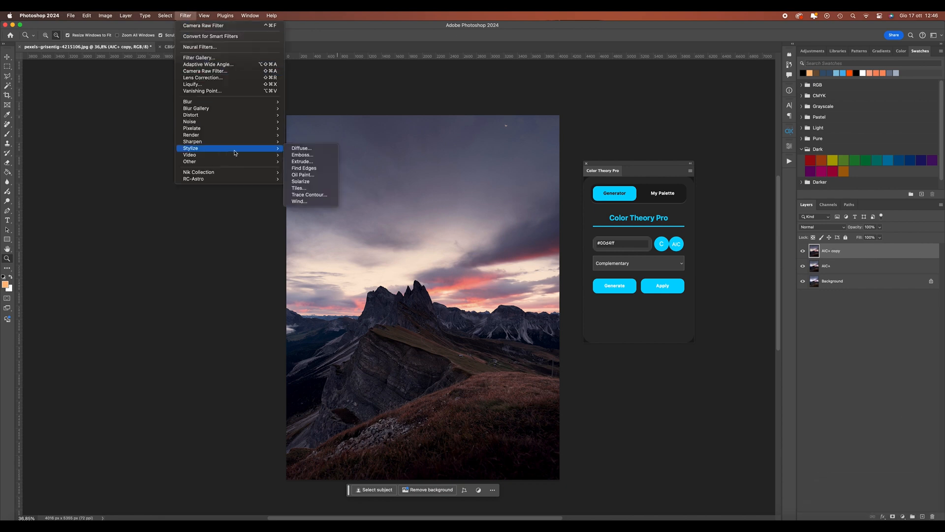
mouse_move(207, 101)
click(308, 129)
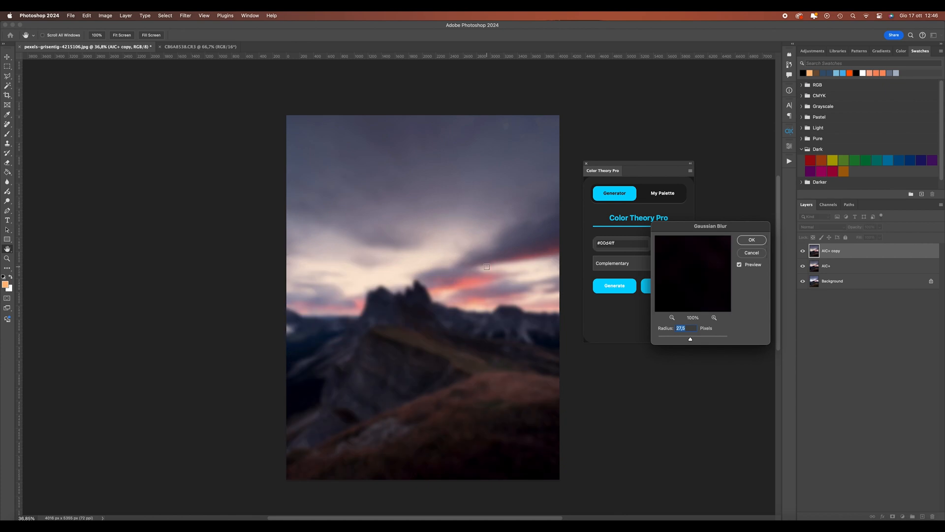
click(751, 240)
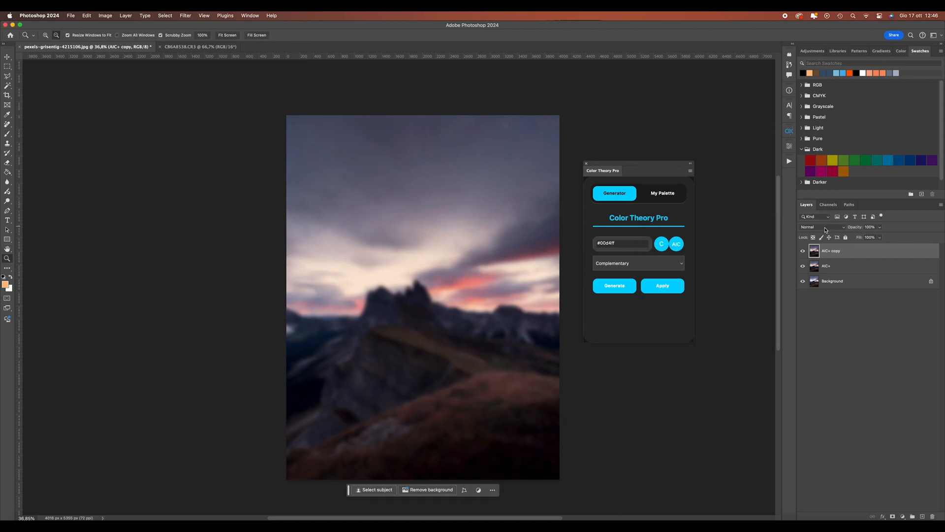
- Set the blurred AIC+ copy layer to Soft Light blending at 30% opacity
click(826, 230)
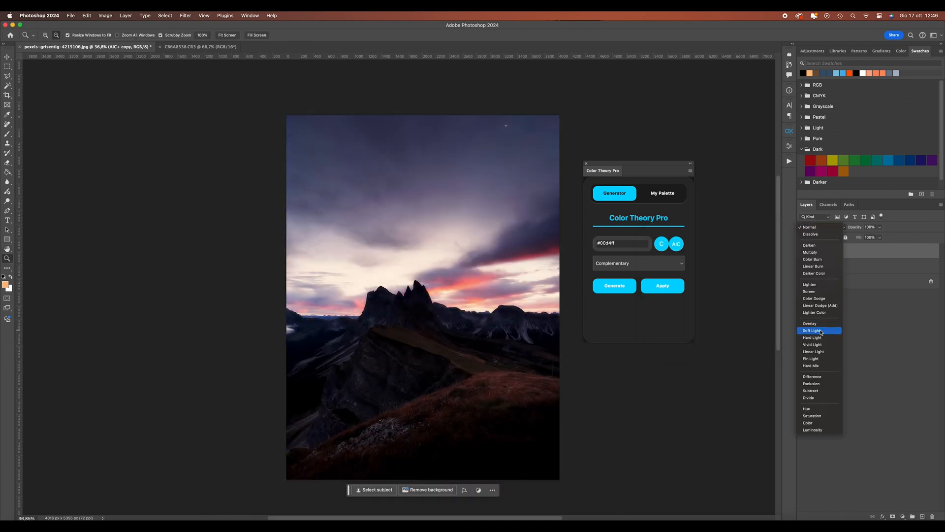
click(820, 332)
click(869, 227)
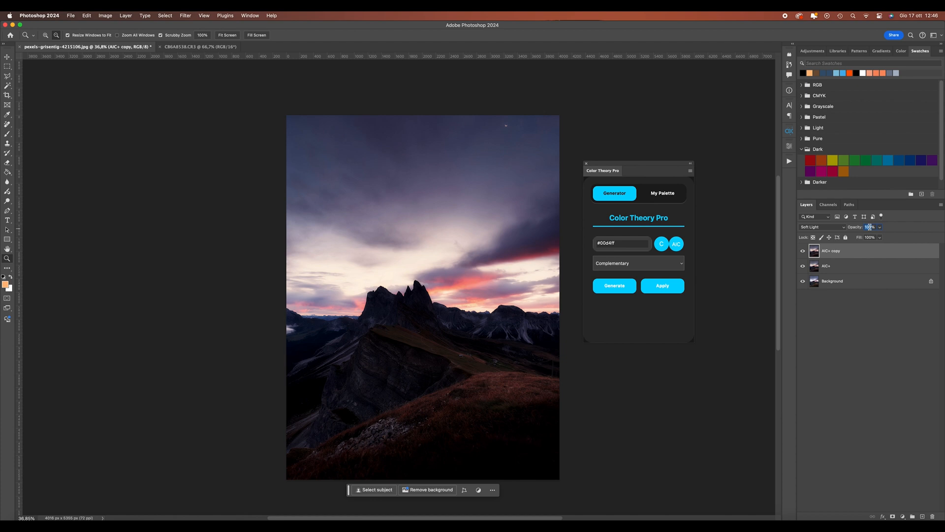
text(20)
text(30)
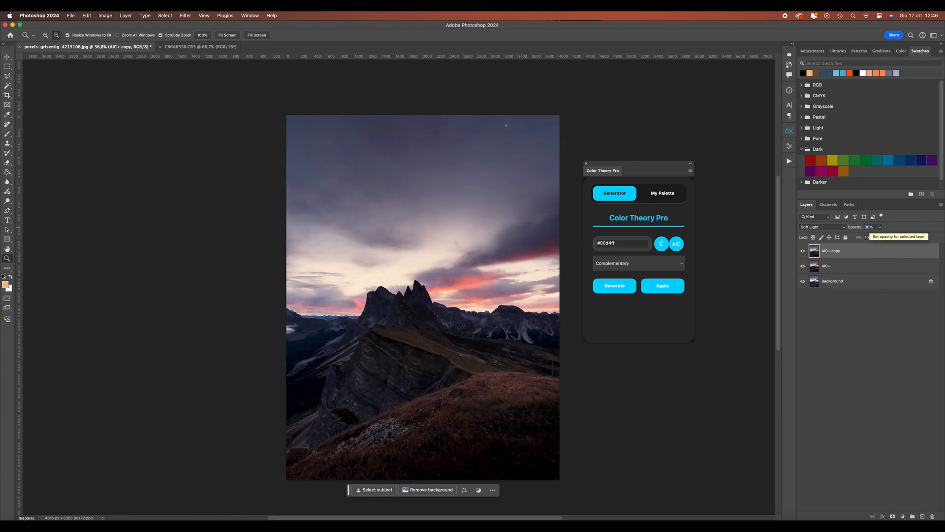
click(873, 370)
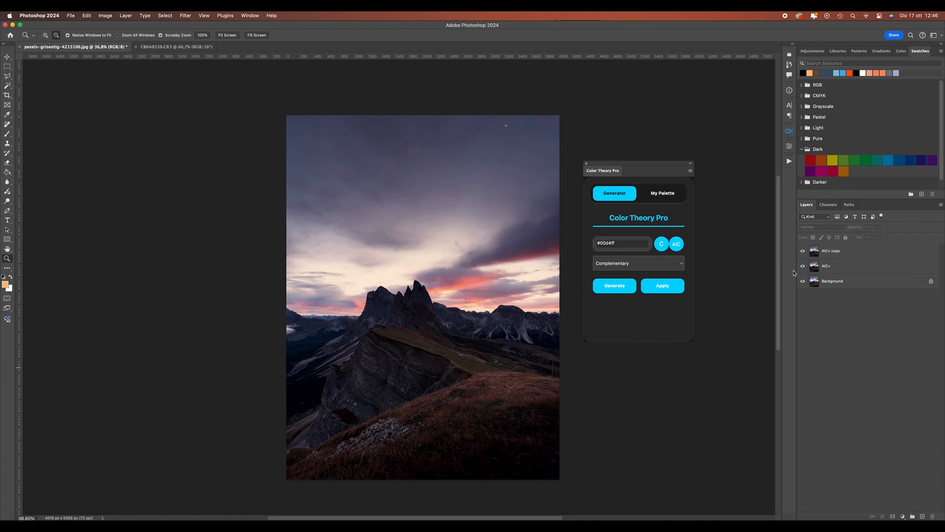
- Compare the full edited photo with the original Background layer on its own
alt+click(803, 282)
alt+click(803, 282)
alt+click(802, 282)
alt+click(803, 282)
alt+click(803, 282)
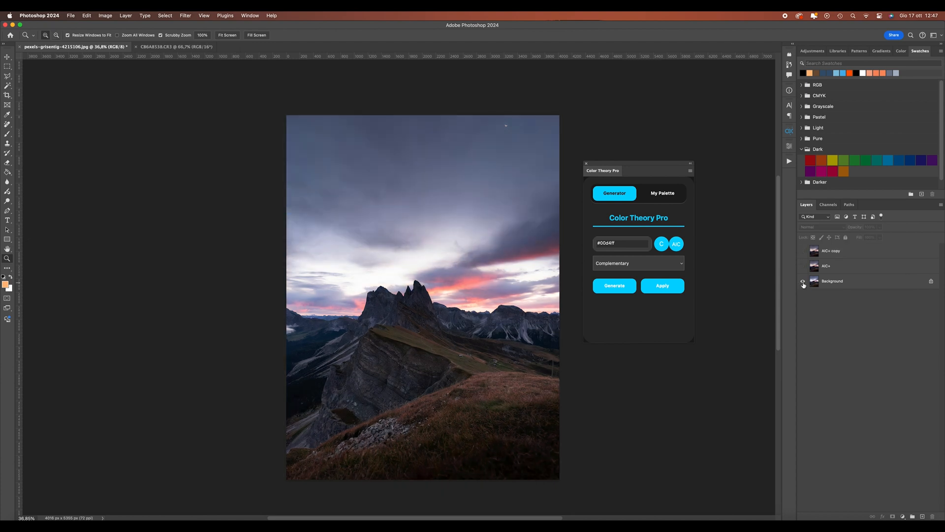
alt+click(803, 282)
alt+click(803, 282)
alt+click(802, 282)
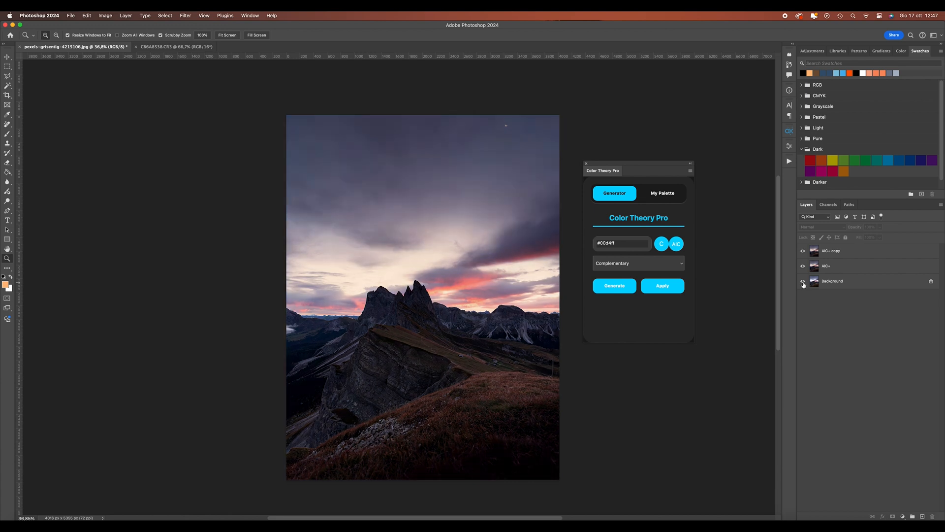
- Inspect the grassy slope and the sunset sky close up, comparing the edit with the Background layer
drag(496, 384, 511, 382)
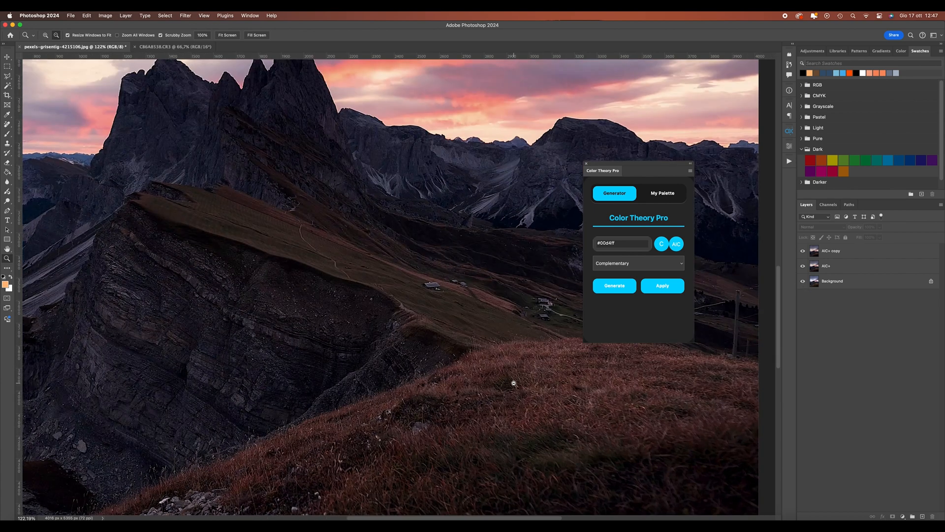
alt+click(804, 283)
alt+click(804, 283)
alt+click(804, 283)
alt+click(804, 284)
scroll(496, 274, right, 4)
scroll(495, 274, up, 5)
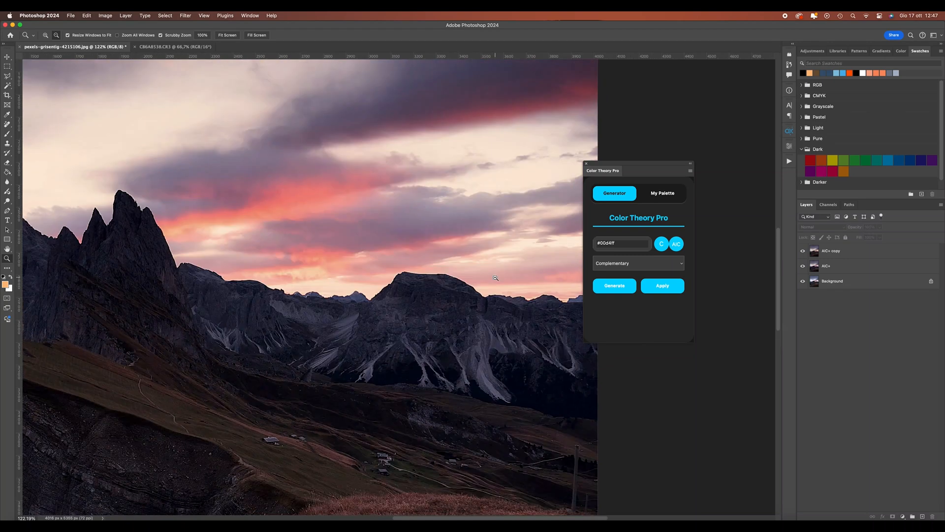
alt+click(803, 283)
alt+click(803, 283)
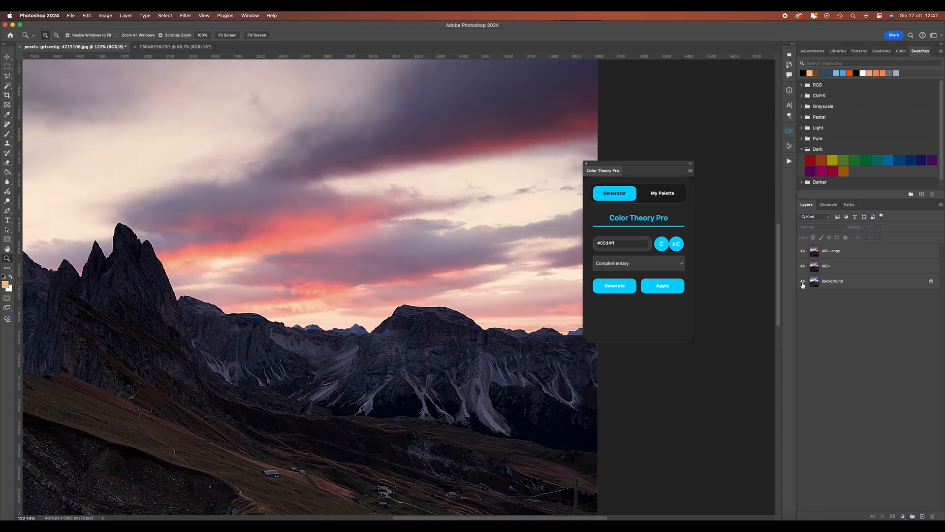
alt+click(803, 283)
alt+click(803, 284)
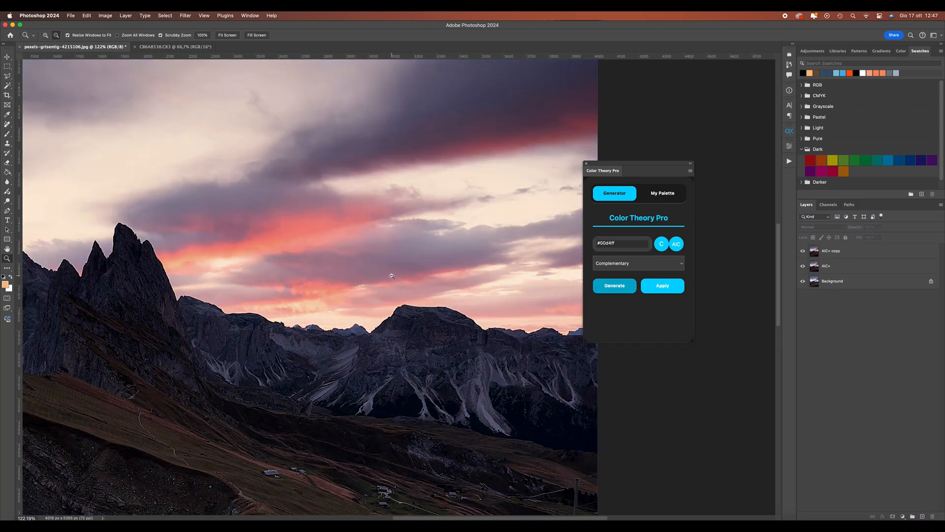
- Switch to the CB6A8538.CR3 document and fit the whole photo in view
scroll(407, 282, left, 5)
right_click(407, 281)
click(407, 281)
key(ctrl+Tab)
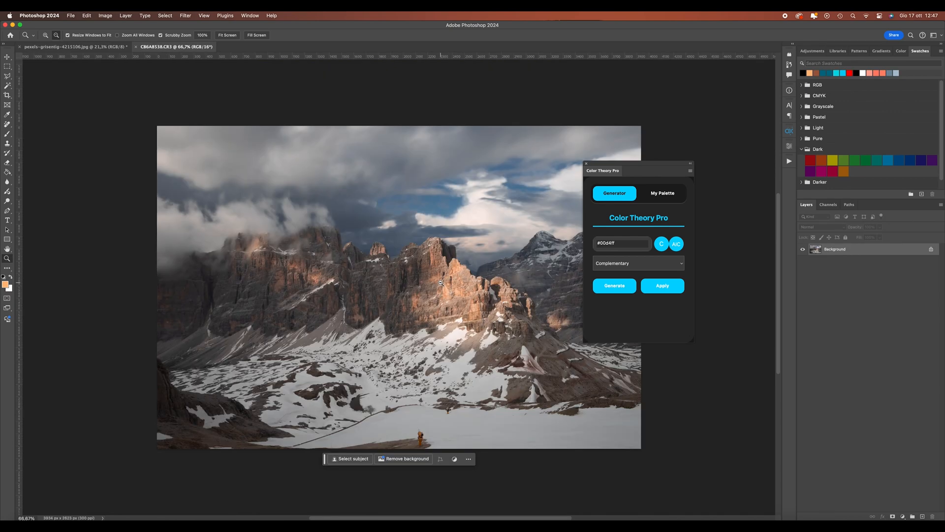
right_click(472, 296)
click(473, 297)
drag(420, 278, 403, 280)
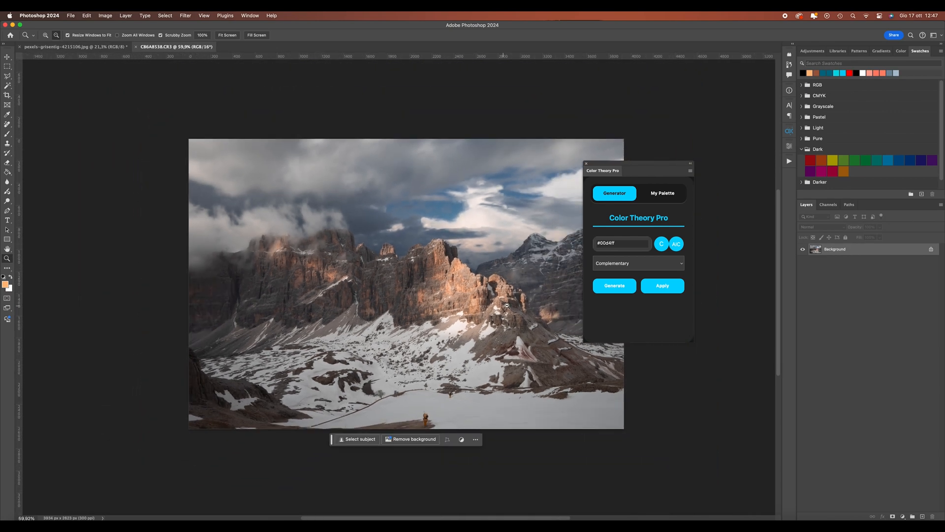
- Sample the sunlit orange rock face with the Eyedropper and generate its Complementary palette in Color Theory Pro
click(6, 115)
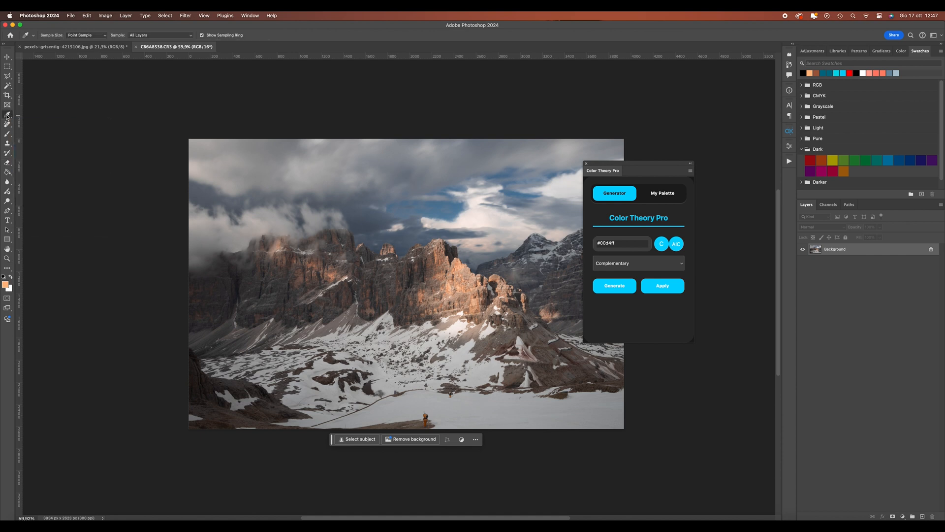
click(664, 247)
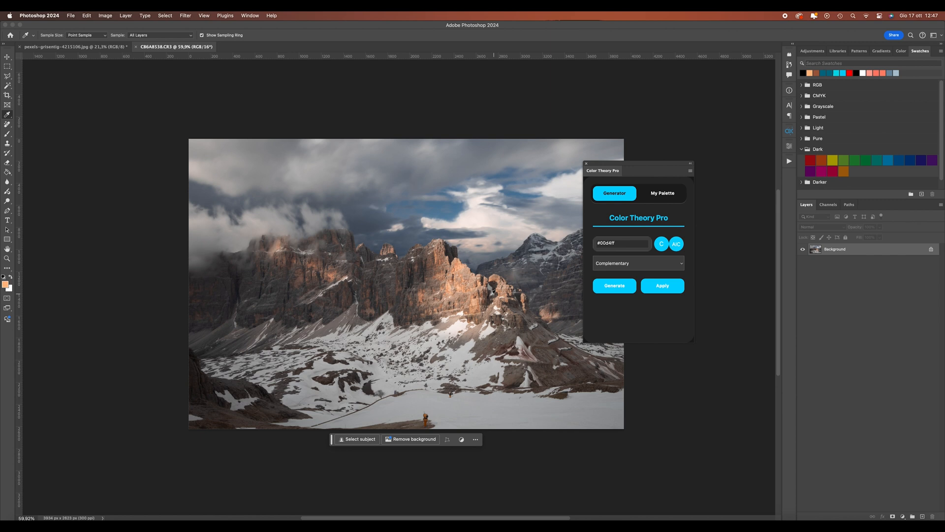
click(462, 282)
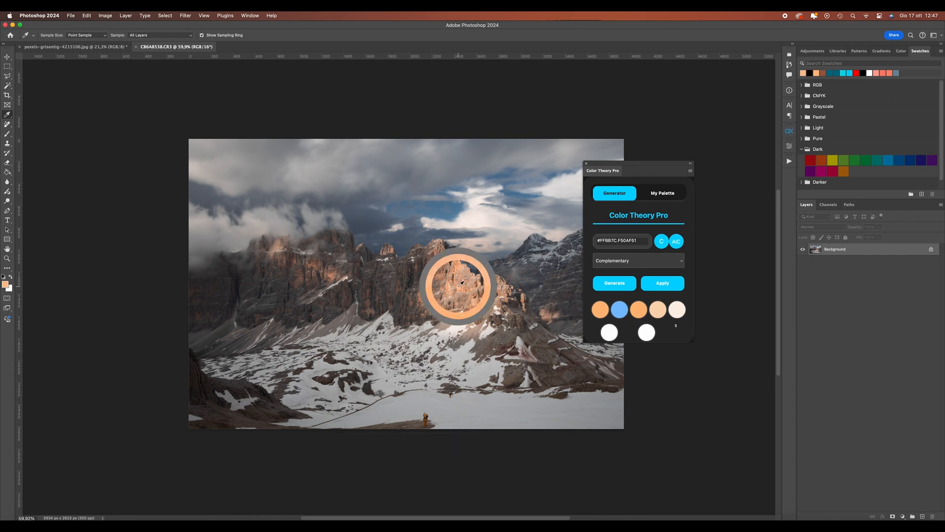
click(634, 261)
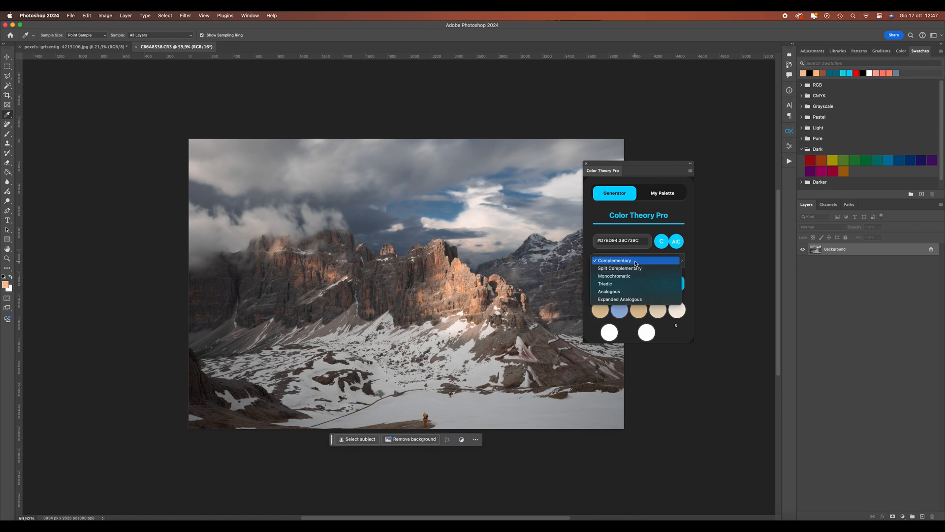
click(628, 262)
click(463, 285)
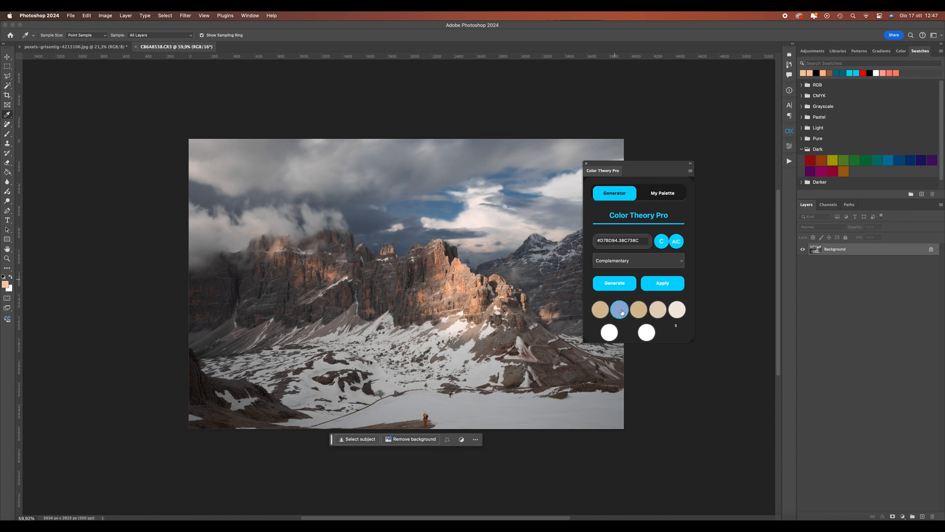
- Set the foreground color to the palette's blue, darkened to a Lab lightness of 30
click(619, 312)
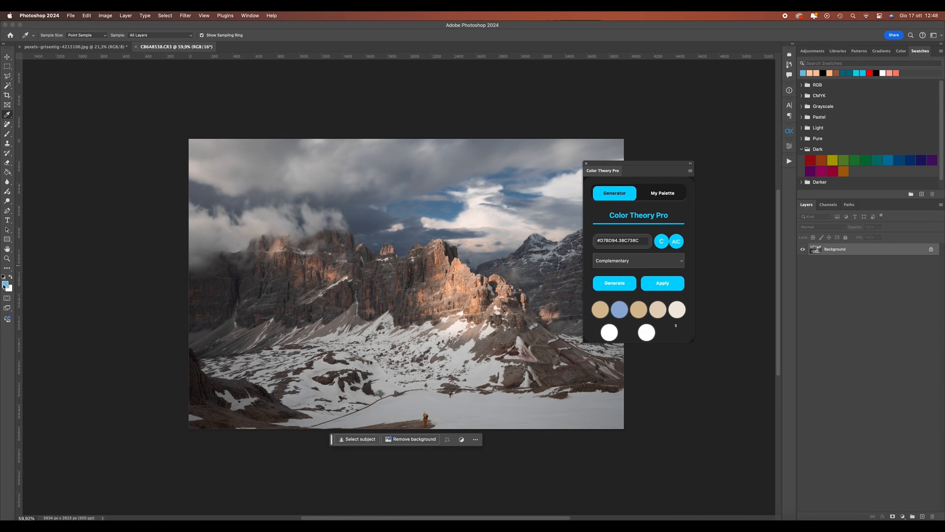
click(4, 285)
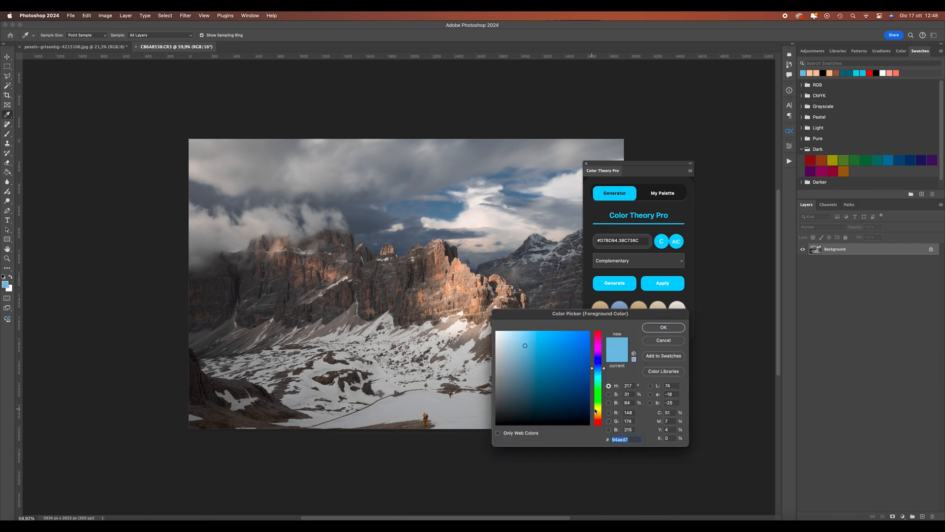
double_click(669, 386)
text(30)
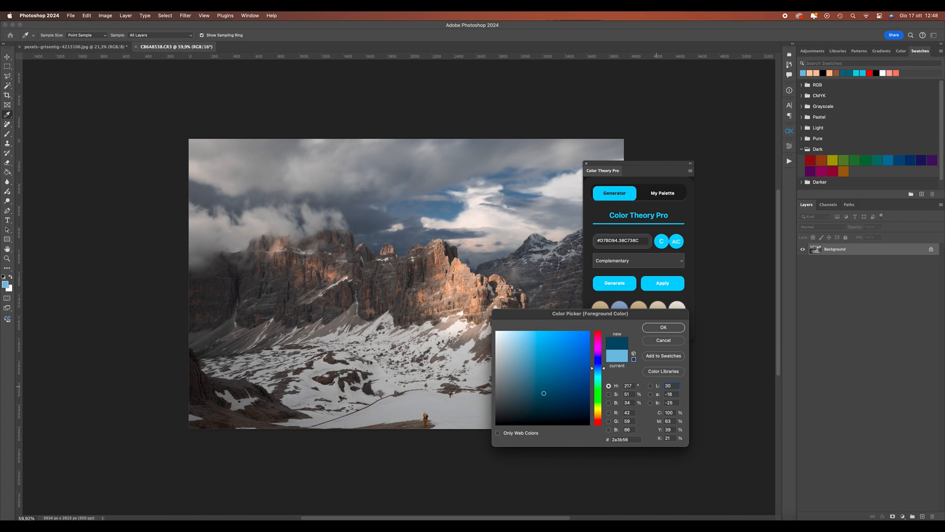
key(Return)
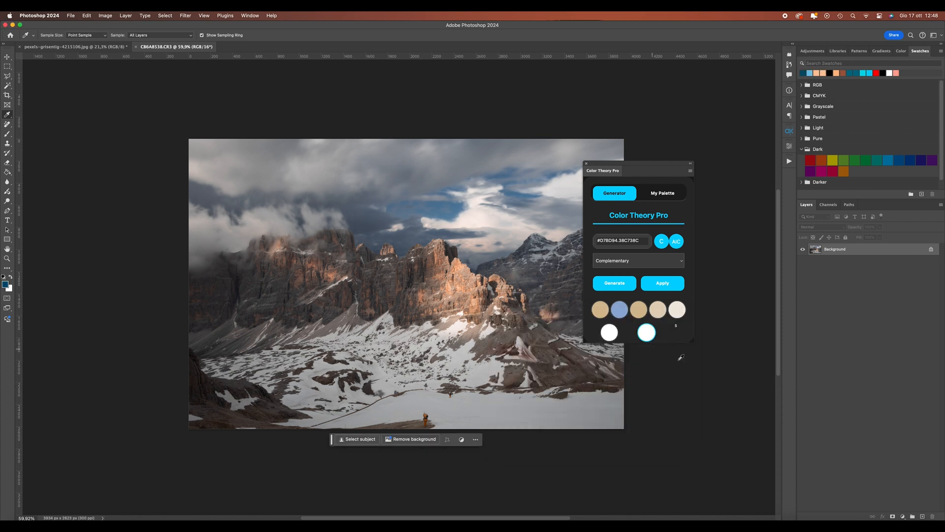
- Load the Red channel as a selection and add a new layer with an inverted mask made from it
click(829, 204)
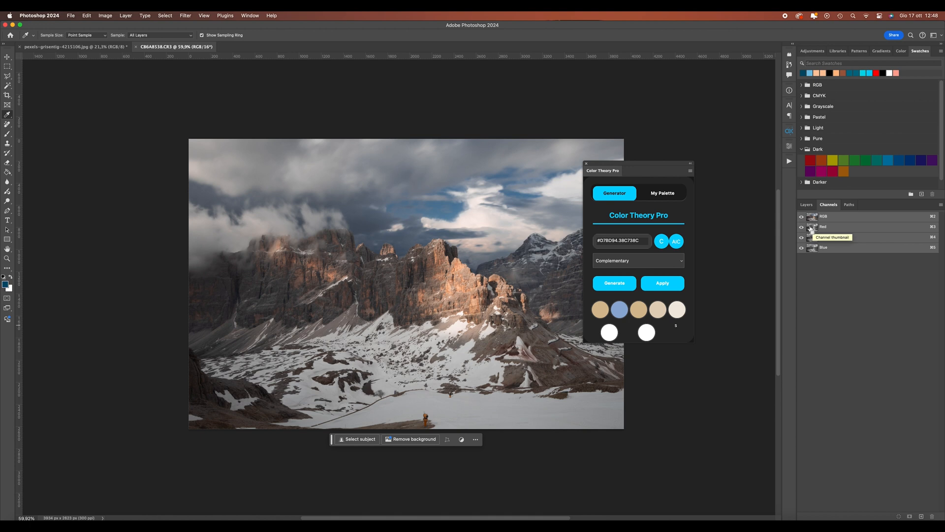
super+click(812, 227)
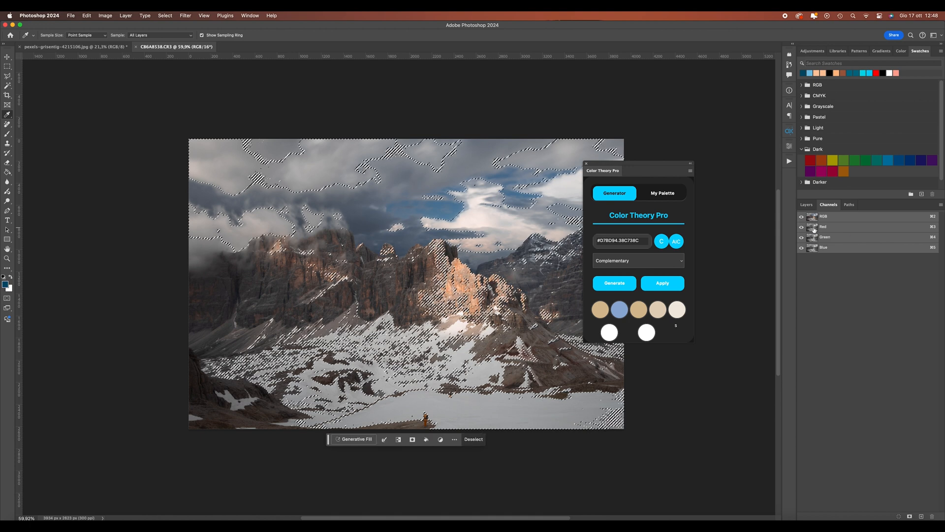
click(804, 205)
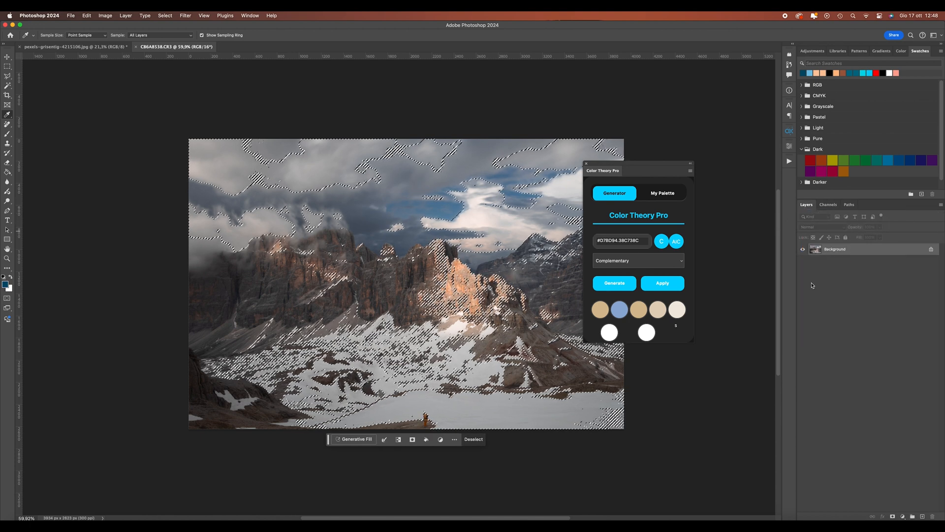
click(923, 516)
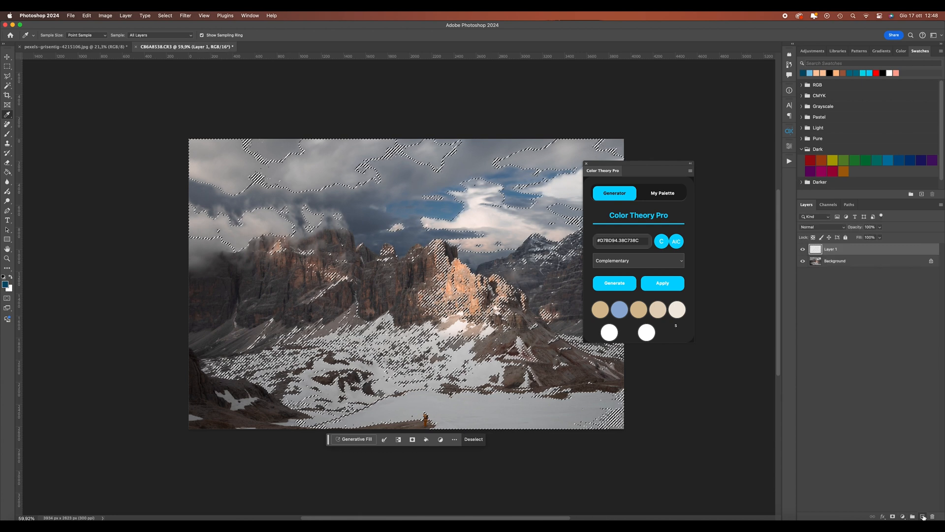
click(893, 516)
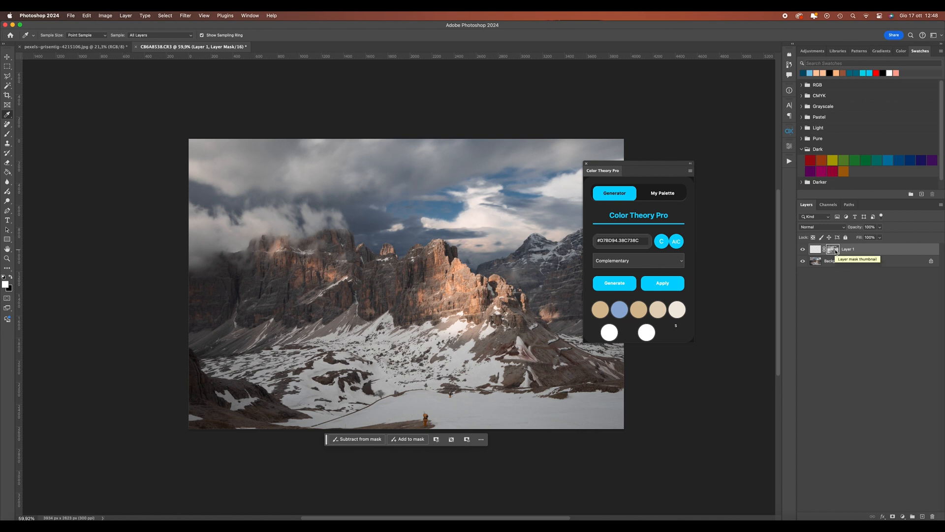
- View Layer 1's mask on its own and darken its midtones with Curves
alt+click(836, 251)
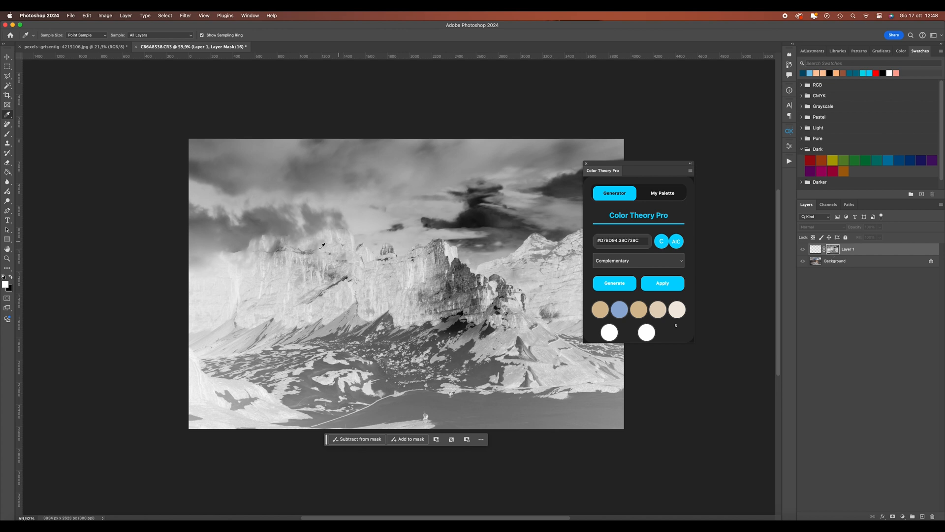
key(super+m)
drag(763, 257, 764, 280)
click(897, 193)
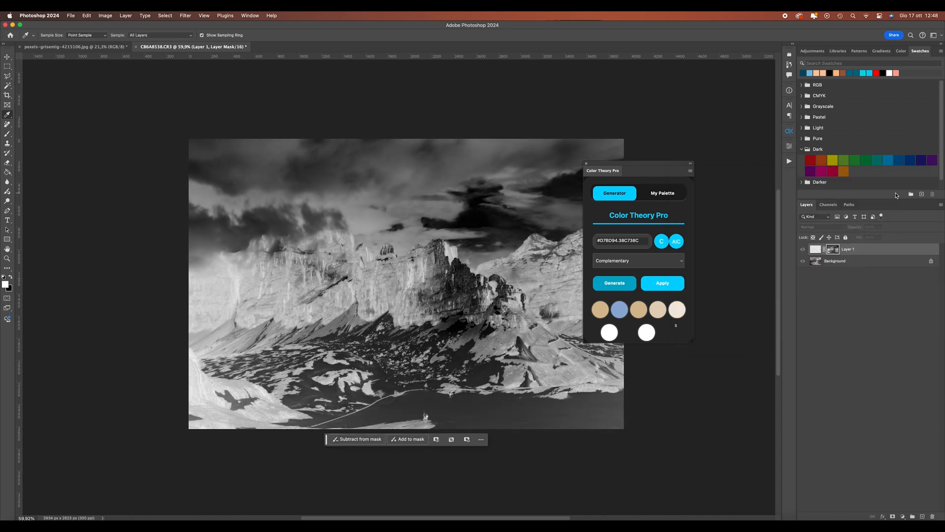
- Return to Layer 1's pixel content and set its blend mode to Soft Light
click(816, 249)
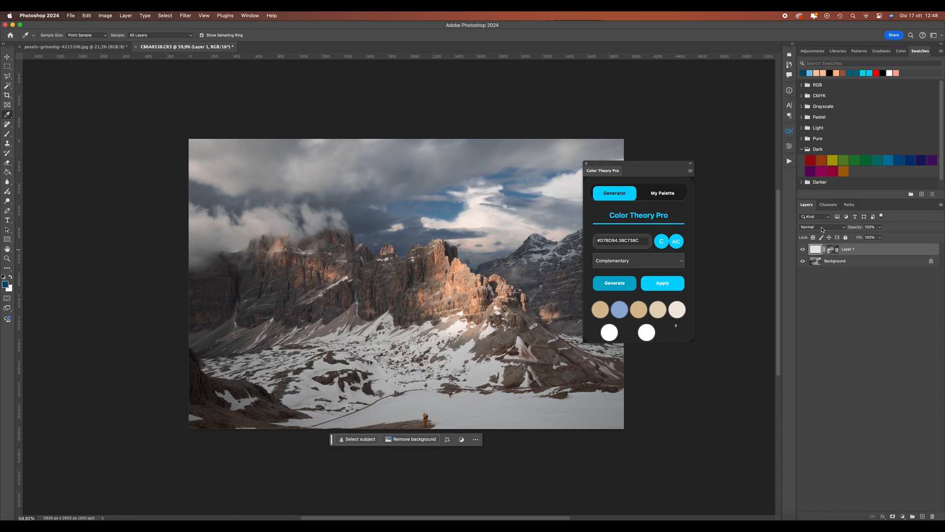
click(822, 229)
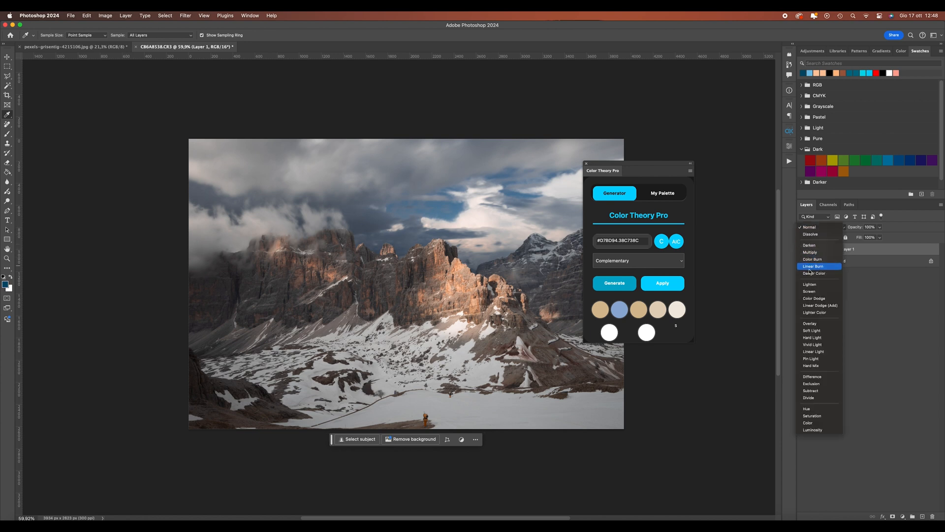
click(818, 333)
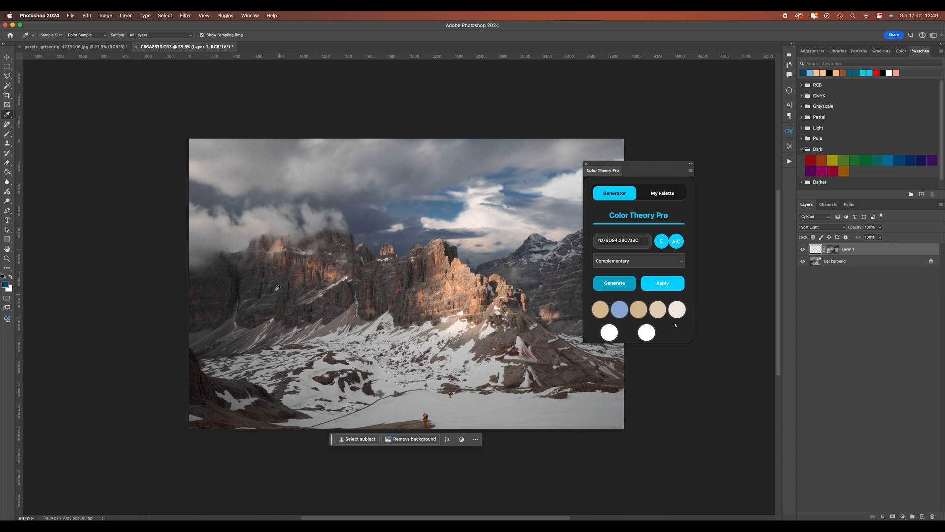
- Set up a Soft Round brush at 412 px with 0% hardness for painting on Layer 1
click(7, 136)
mouse_move(442, 187)
mouse_down()
mouse_move(442, 251)
mouse_move(442, 197)
mouse_move(400, 283)
mouse_move(431, 326)
mouse_move(452, 339)
mouse_move(470, 336)
mouse_move(428, 329)
mouse_move(373, 344)
mouse_move(370, 296)
mouse_move(418, 181)
mouse_move(459, 142)
mouse_move(392, 183)
mouse_up()
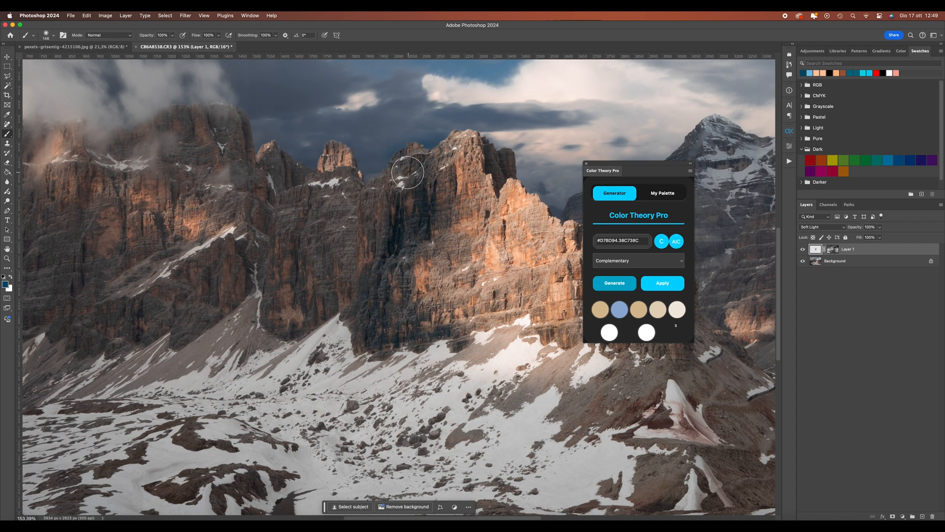
right_click(475, 187)
scroll(367, 203, down, 10)
scroll(367, 202, up, 10)
drag(482, 190, 485, 191)
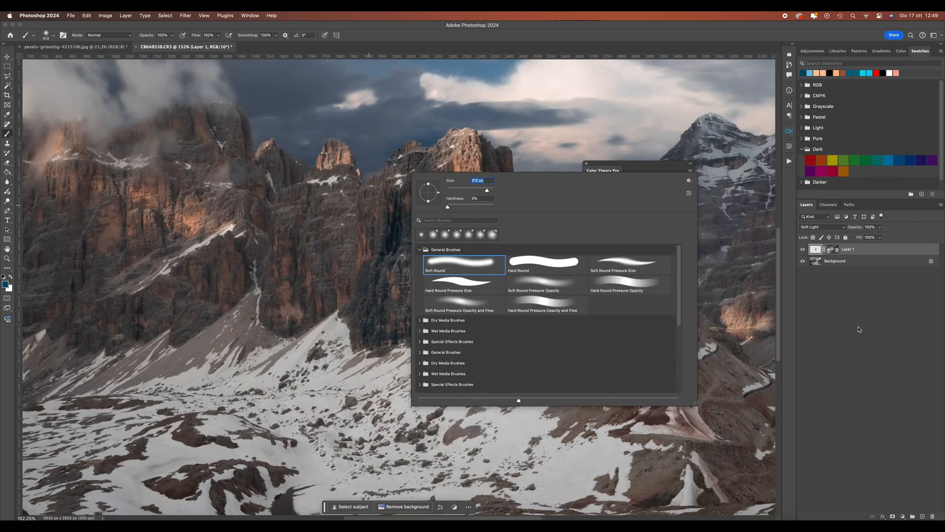
click(427, 169)
- Paint the dark blue over the shadowed cliffs, slopes and clouds on Layer 1
scroll(362, 267, down, 3)
drag(315, 266, 153, 291)
scroll(152, 291, left, 3)
mouse_move(217, 246)
mouse_down()
mouse_move(133, 300)
mouse_move(153, 310)
mouse_up()
mouse_move(250, 343)
mouse_down()
mouse_move(388, 299)
mouse_move(348, 204)
mouse_up()
scroll(367, 335, down, 5)
mouse_move(390, 336)
mouse_down()
mouse_move(492, 362)
mouse_move(521, 310)
mouse_move(495, 287)
mouse_move(480, 388)
mouse_move(354, 334)
mouse_up()
mouse_move(354, 257)
mouse_down()
mouse_move(485, 248)
mouse_move(521, 219)
mouse_up()
- Compare the whole photo with and without the blue shadow tint of Layer 1
click(801, 252)
click(802, 253)
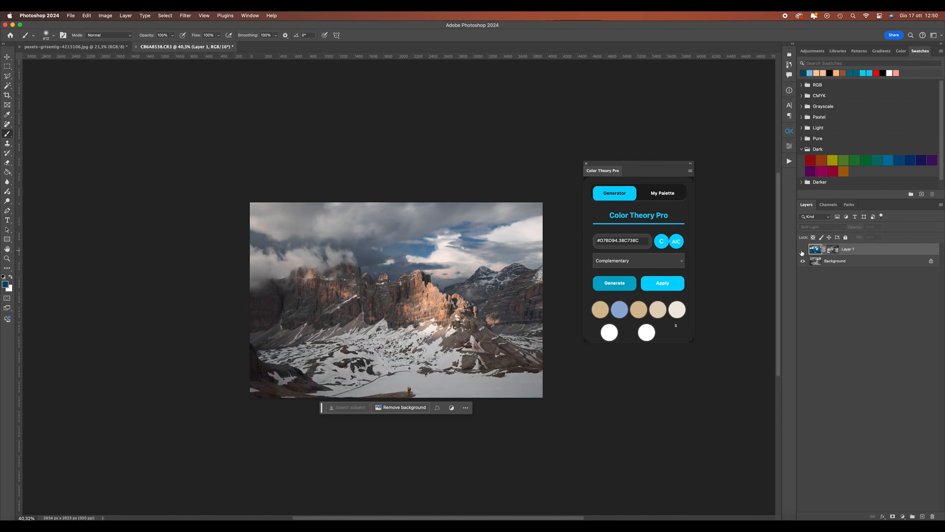
click(802, 253)
- Add a new layer above Layer 1 and mask it with the Red channel's selection
scroll(425, 298, up, 2)
click(922, 516)
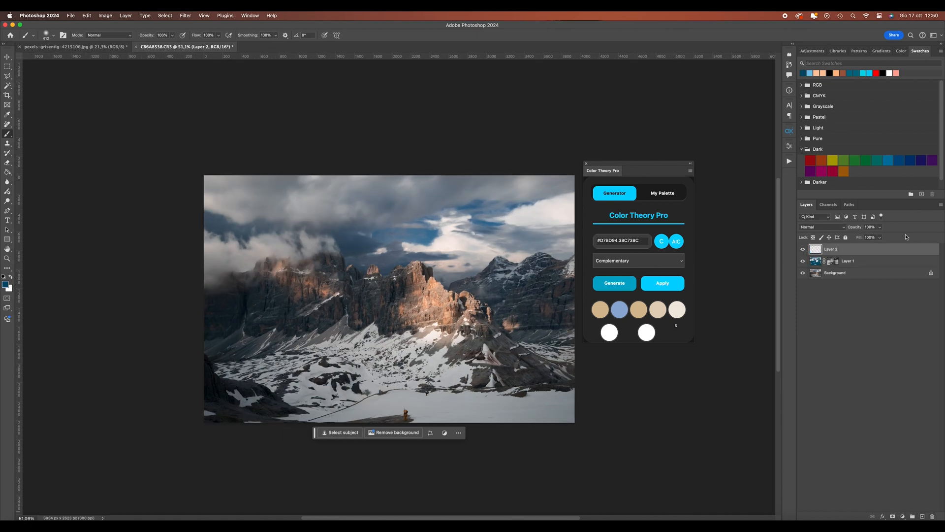
click(829, 205)
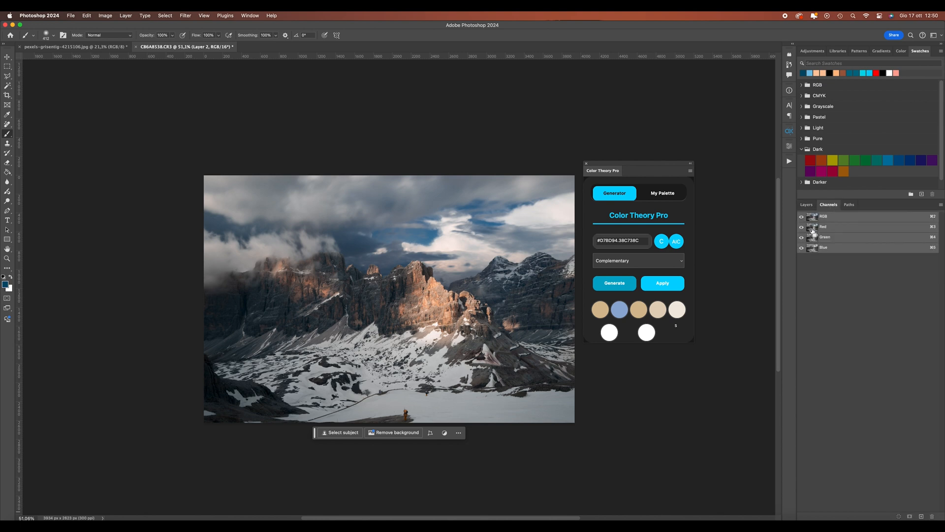
super+click(813, 227)
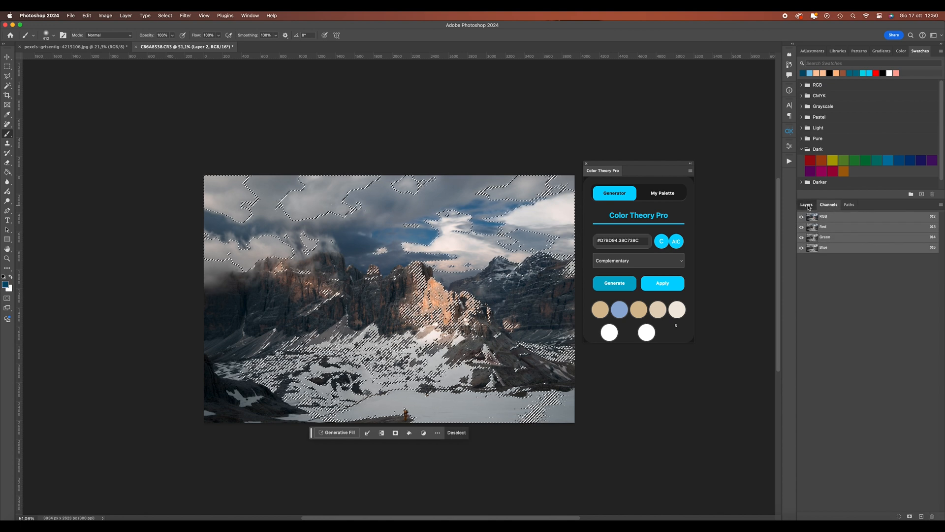
click(807, 204)
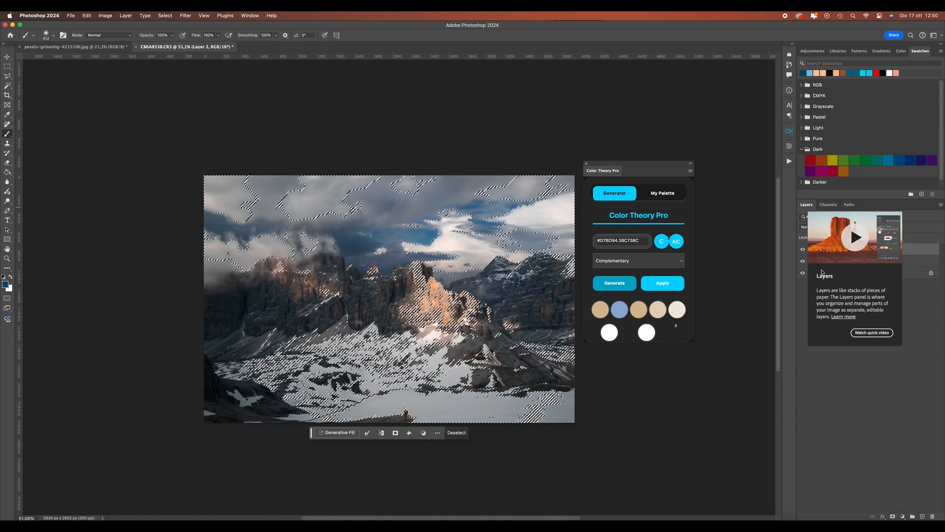
click(893, 516)
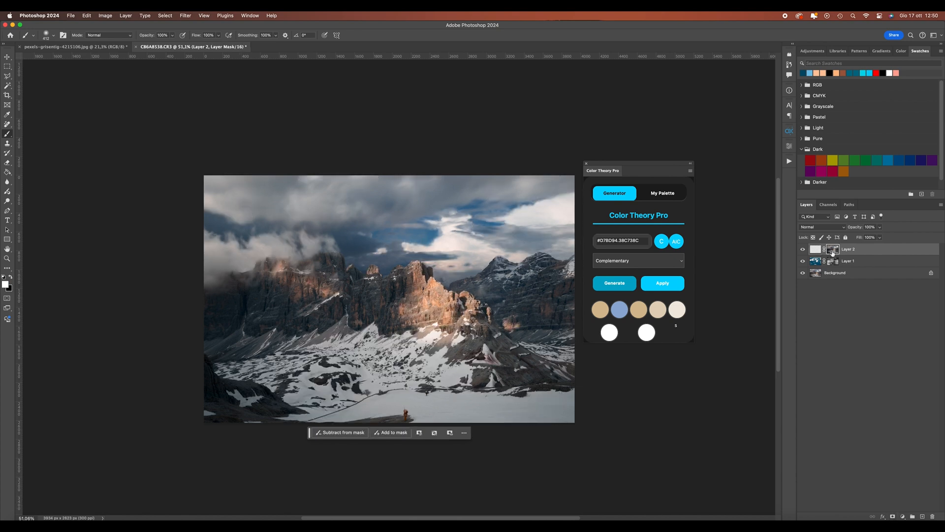
- Darken Layer 2's mask with Curves, lowering the midpoint from input 128 to output 64
alt+click(832, 253)
key(super+m)
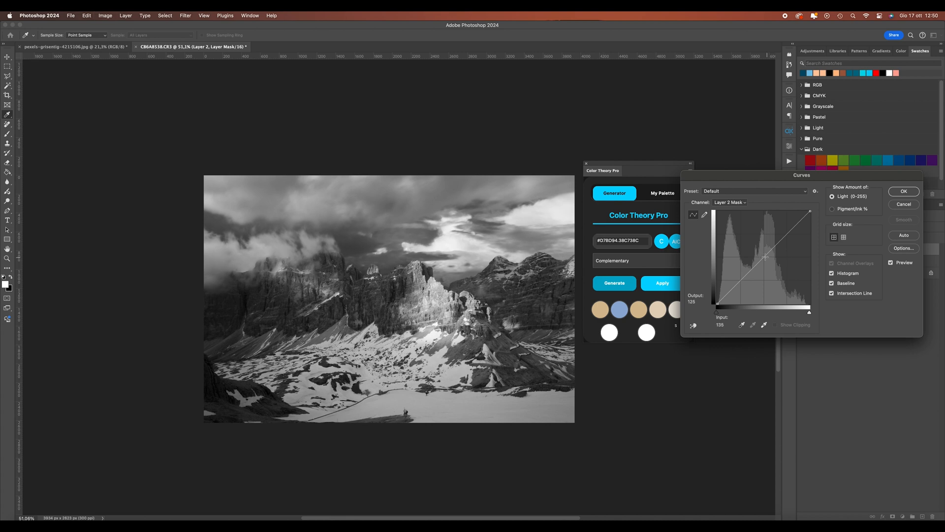
drag(764, 264, 765, 279)
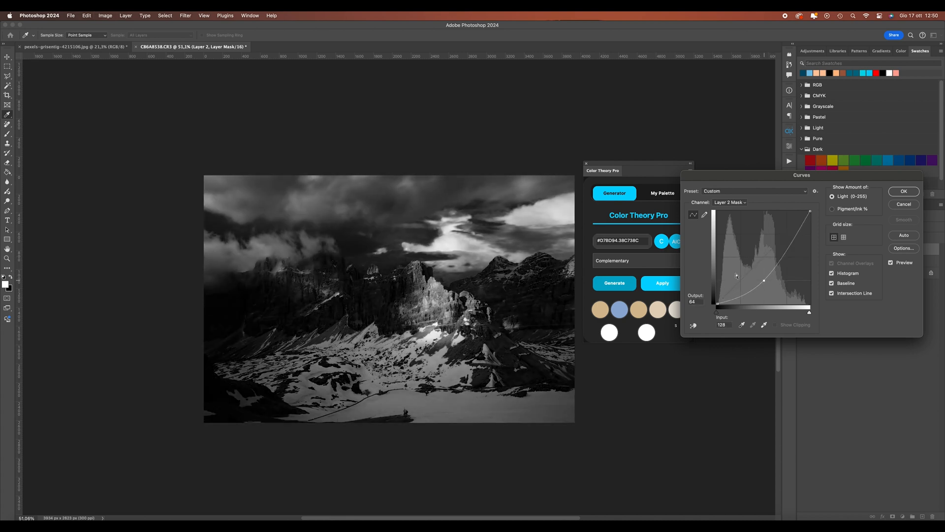
key(Return)
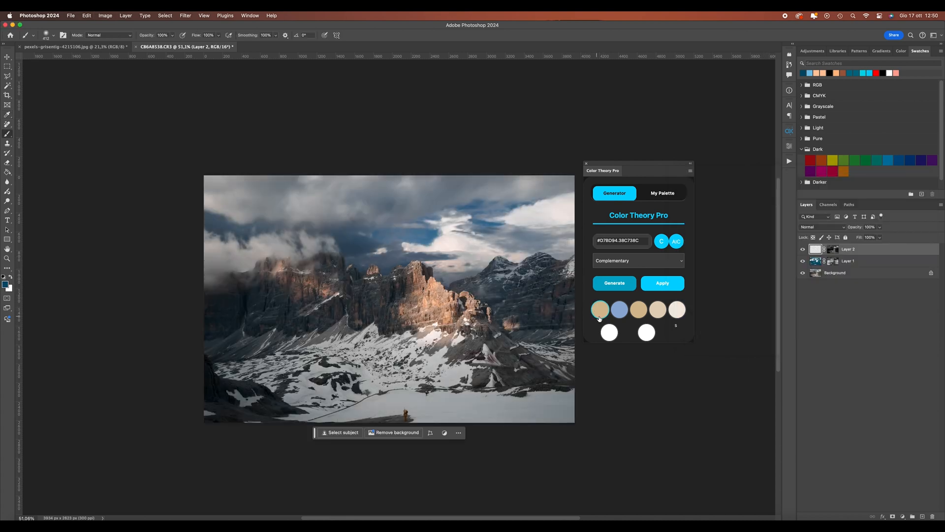
- Set the foreground color to the palette's first tan tone, lightened to a Lab lightness of 95
click(603, 313)
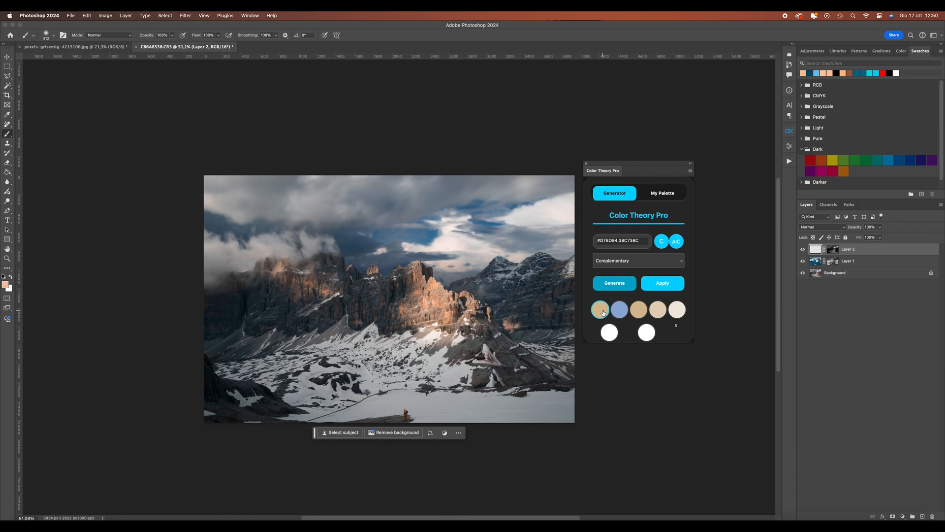
click(5, 285)
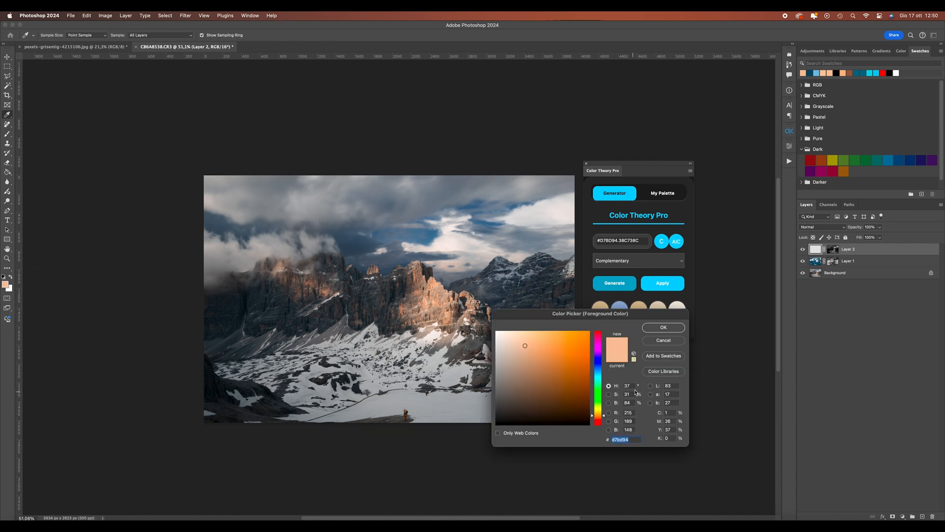
text(95)
key(Return)
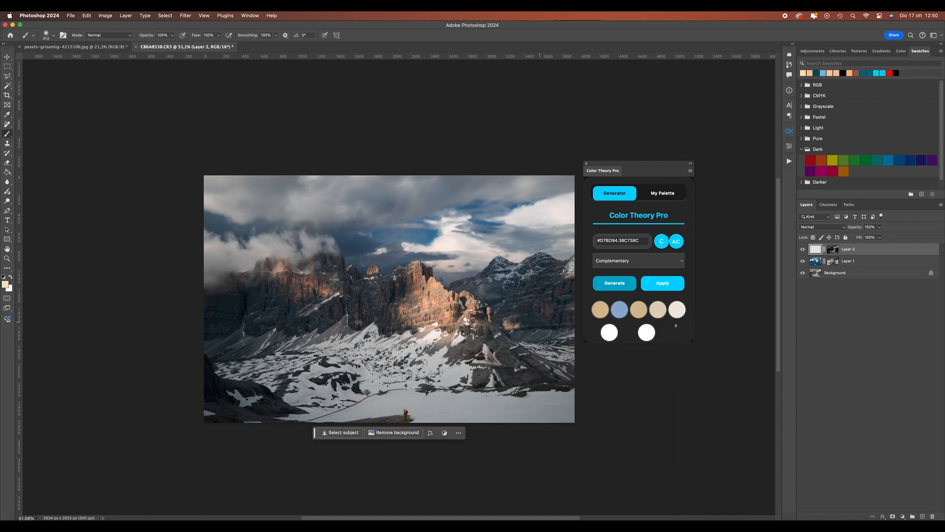
- Set Layer 2's blend mode to Soft Light
scroll(414, 296, up, 5)
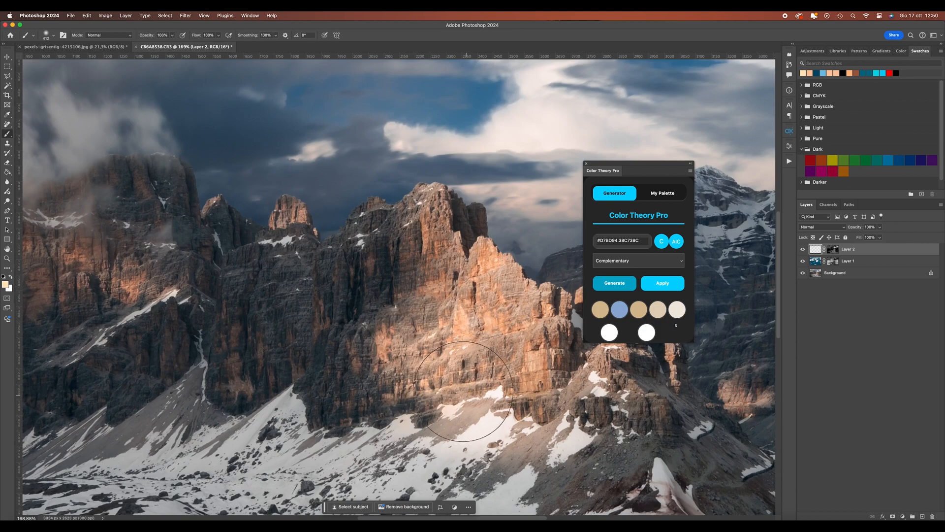
click(815, 227)
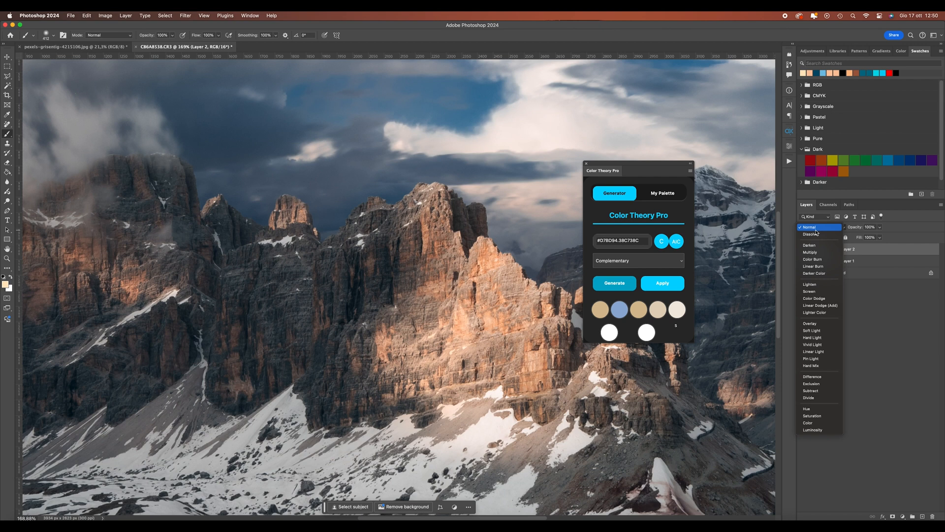
click(812, 331)
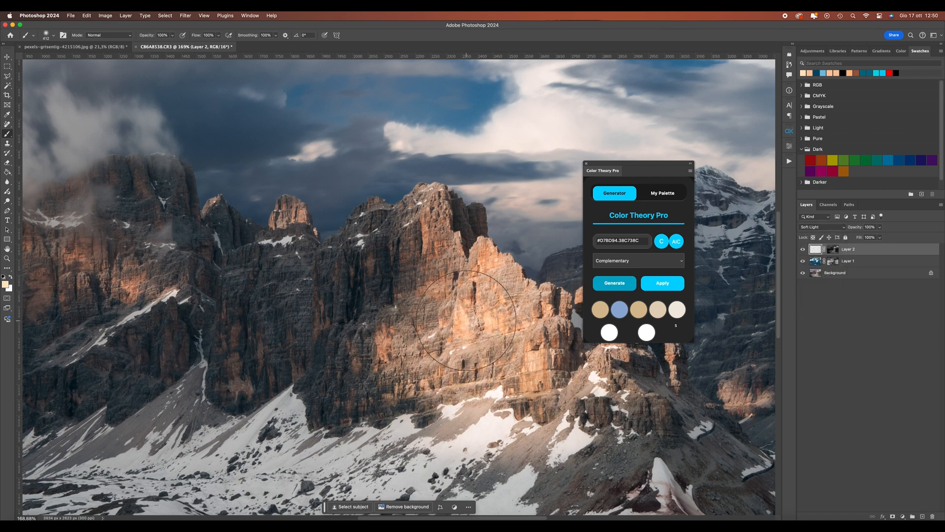
- Paint the light cream color over the sunlit rock face, snow and bright clouds on Layer 2
scroll(492, 374, right, 5)
scroll(527, 375, down, 5)
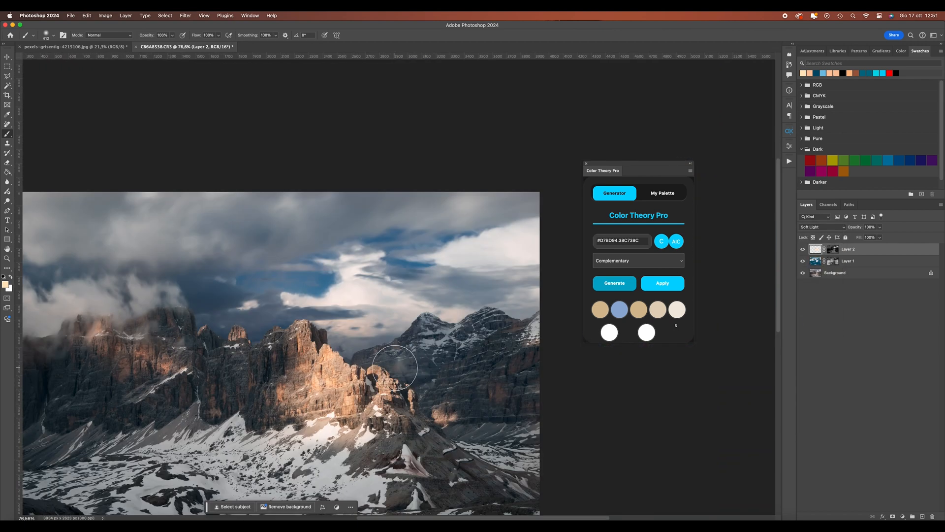
drag(401, 261, 545, 235)
scroll(482, 376, down, 5)
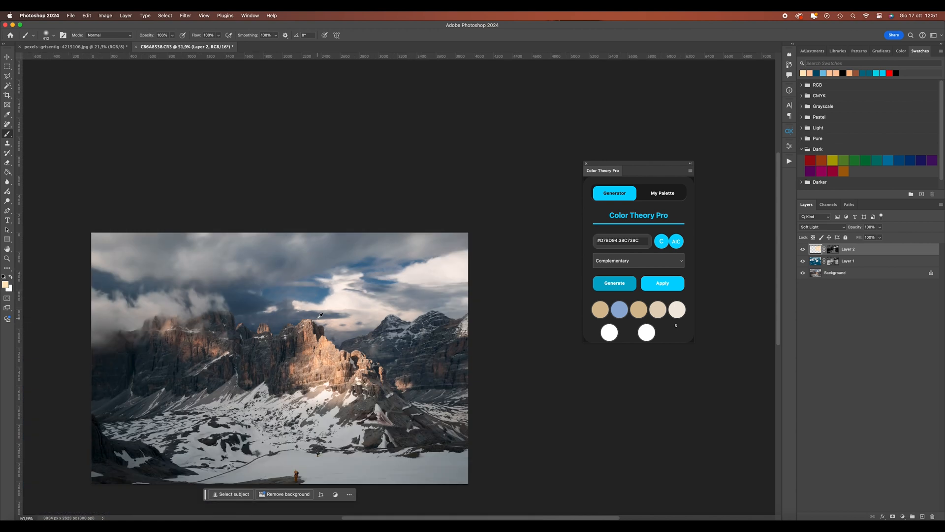
- Set the foreground color back to the light cream with a pasted color code
click(595, 315)
key(Escape)
click(5, 285)
key(super+v)
key(Return)
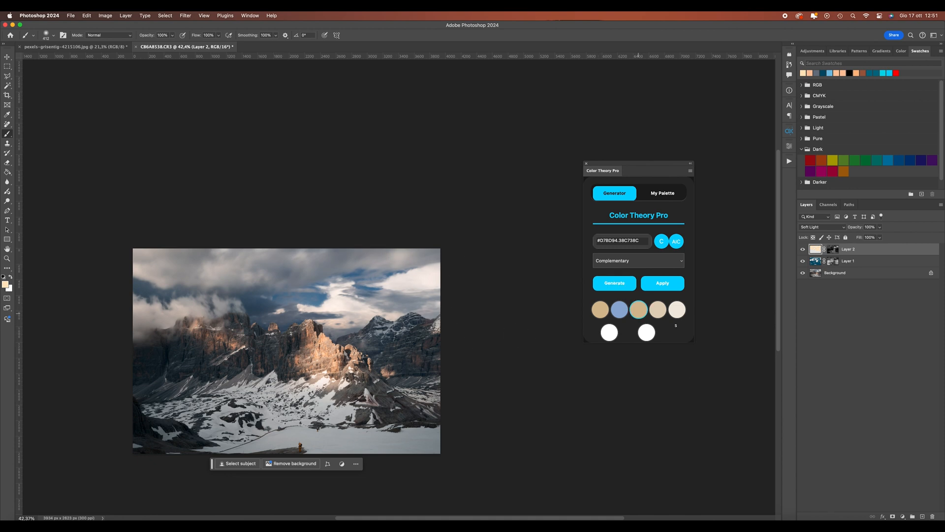
- Add a new layer above Layer 2 and set the foreground color to the recently used peach swatch
click(922, 516)
click(810, 73)
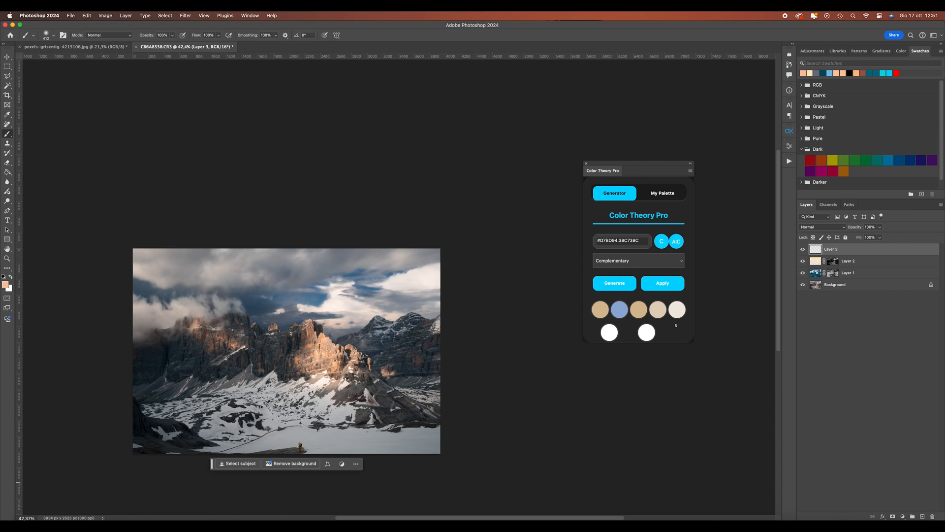
- Load the RGB channel's luminosity as a selection and add it as a layer mask on Layer 3
click(828, 204)
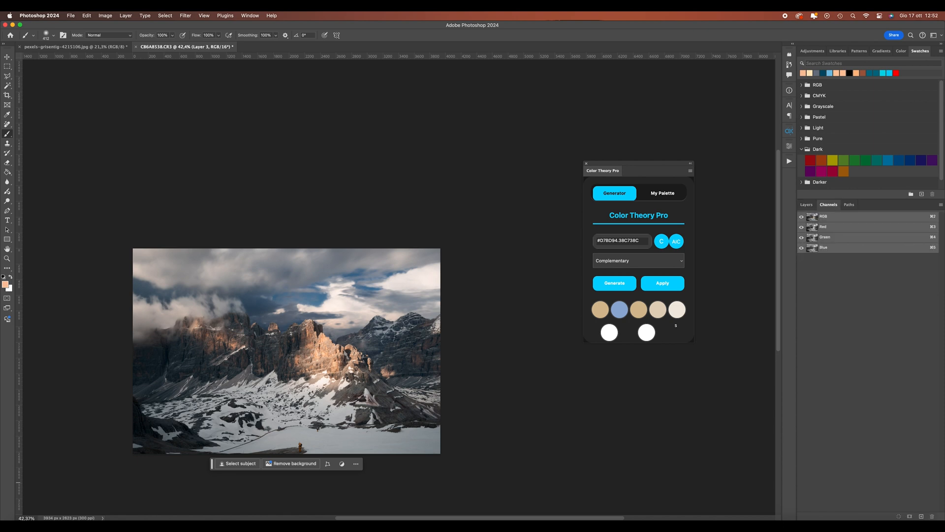
super+click(812, 217)
click(806, 204)
click(893, 517)
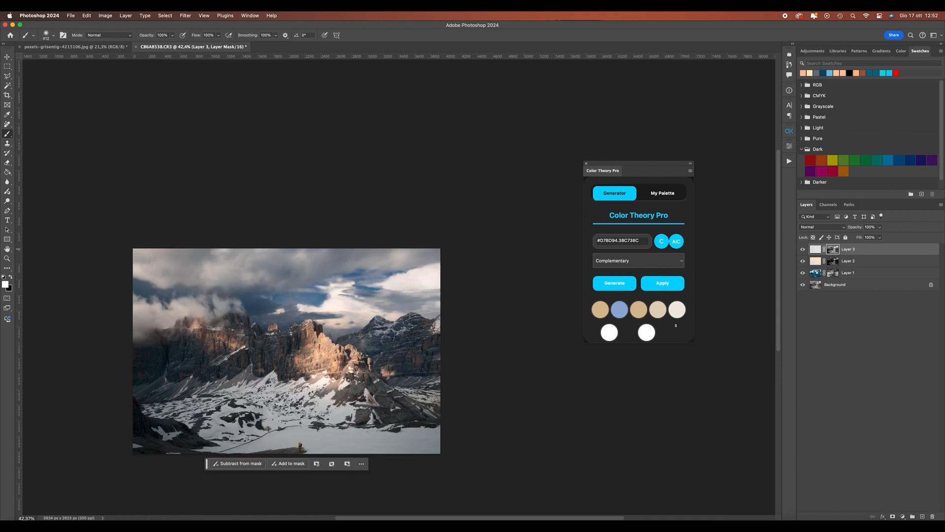
- Brighten Layer 3's mask with a Curves adjustment, raising the midtones from input 126 to output 150
alt+click(832, 249)
key(super+m)
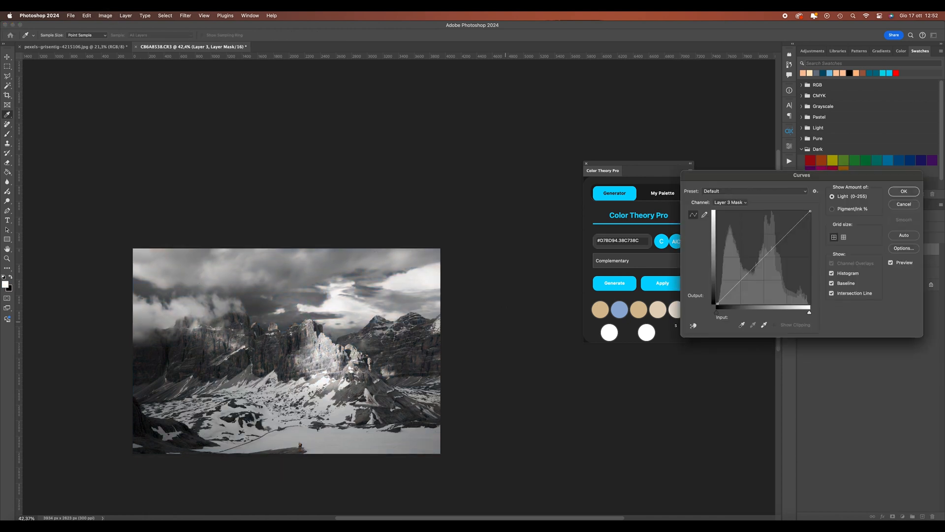
drag(765, 251, 763, 249)
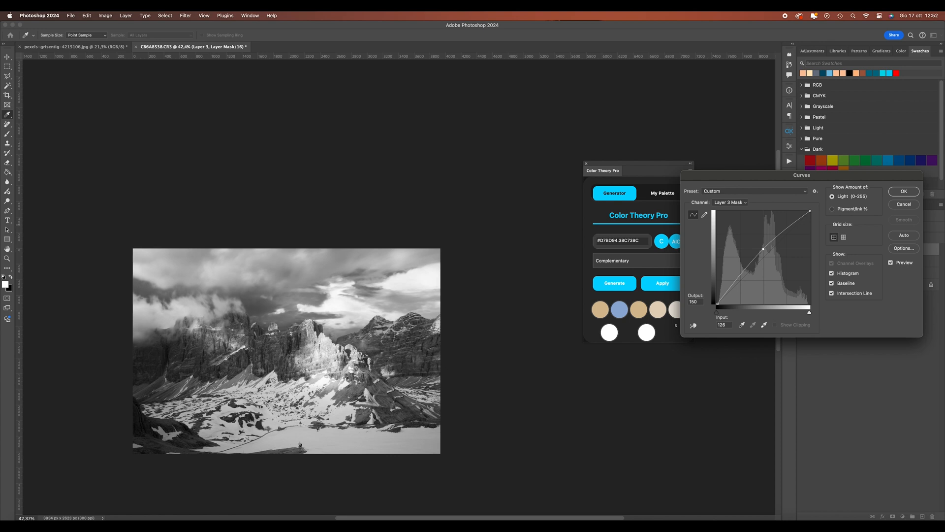
key(Return)
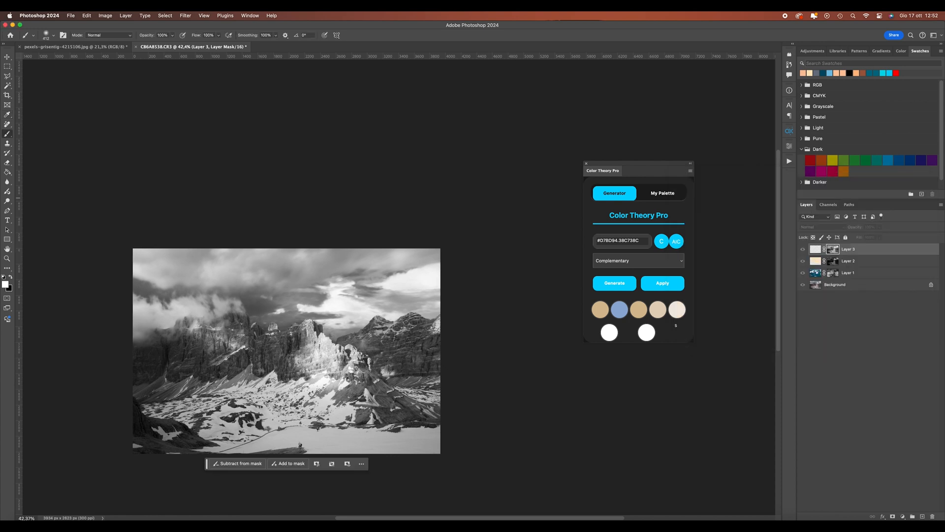
- Set Layer 3's blend mode to Soft Light and paint peach over the rock face with the brush at 30% opacity
click(815, 249)
scroll(300, 335, up, 5)
click(825, 227)
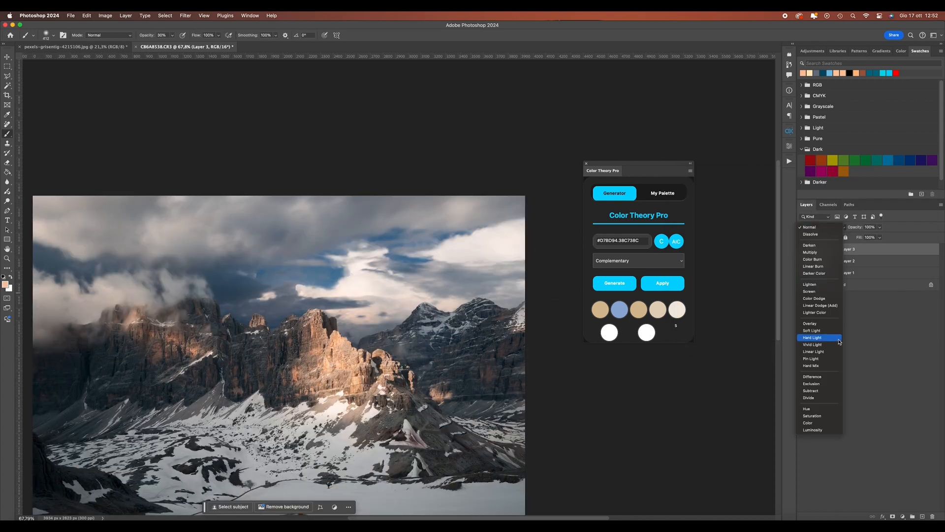
click(828, 330)
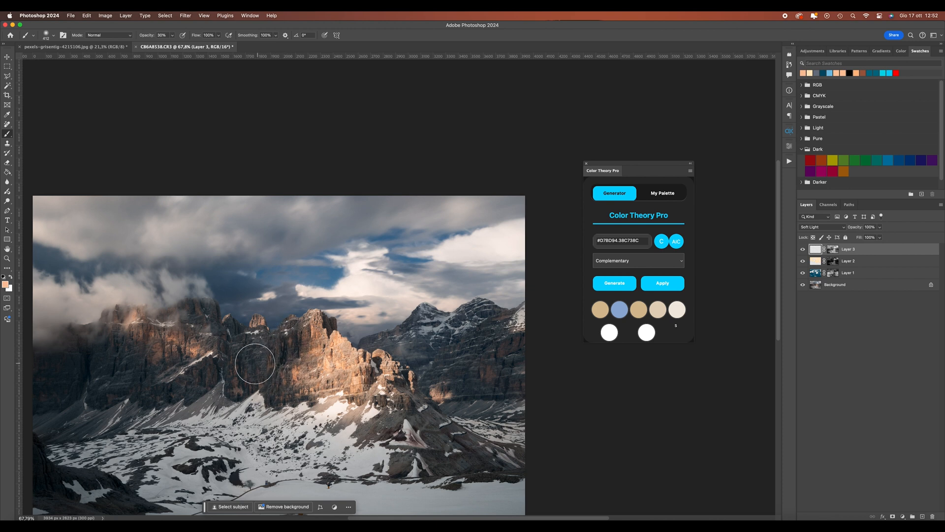
drag(191, 328, 216, 349)
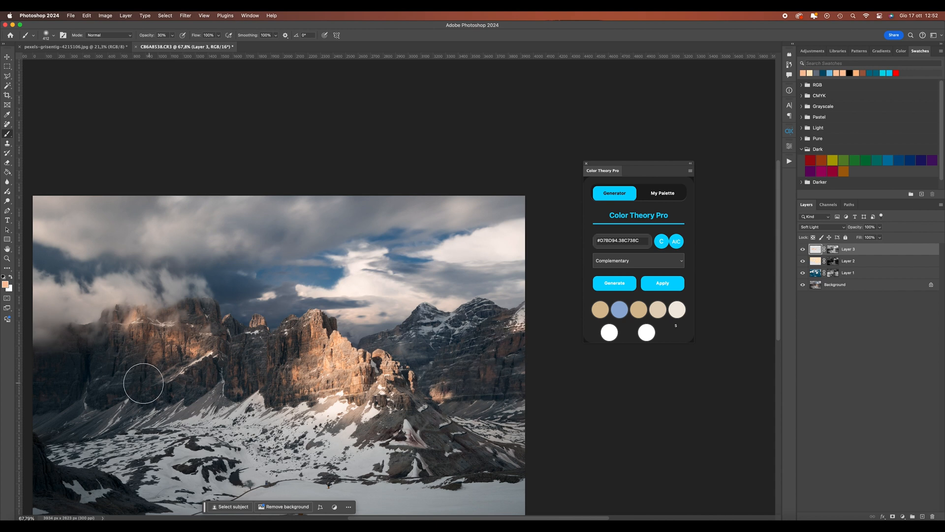
- Compare the photo with and without Layer 3, and the original Background against the full color grade
scroll(409, 406, down, 10)
scroll(406, 418, up, 7)
click(802, 250)
click(802, 250)
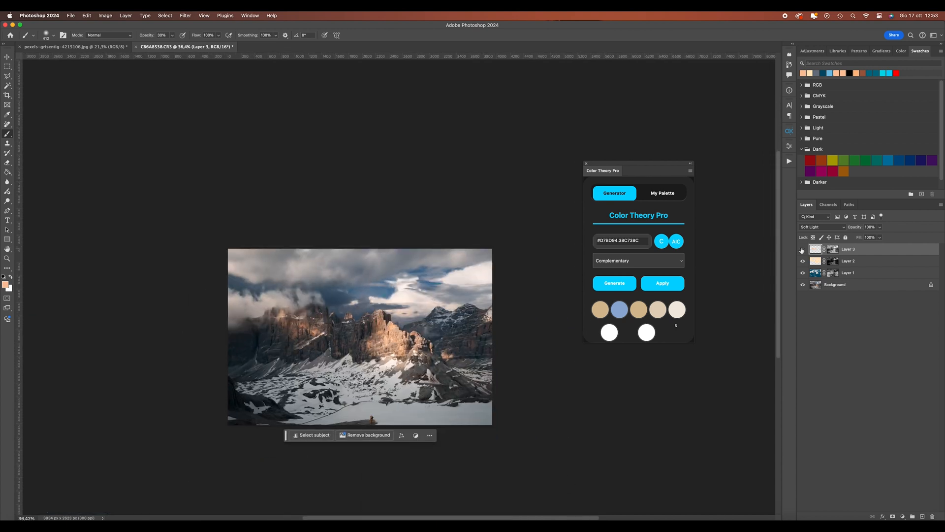
click(803, 285)
alt+click(804, 285)
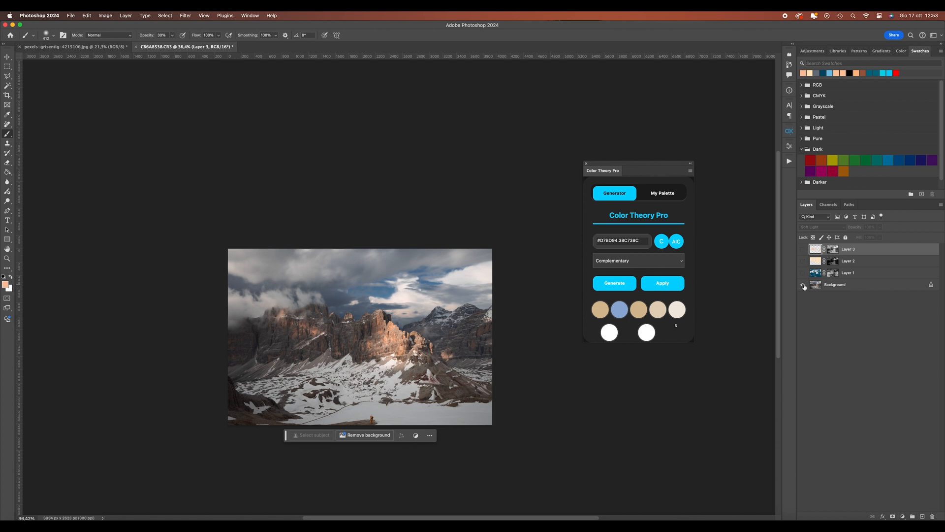
alt+click(804, 286)
scroll(374, 290, down, 3)
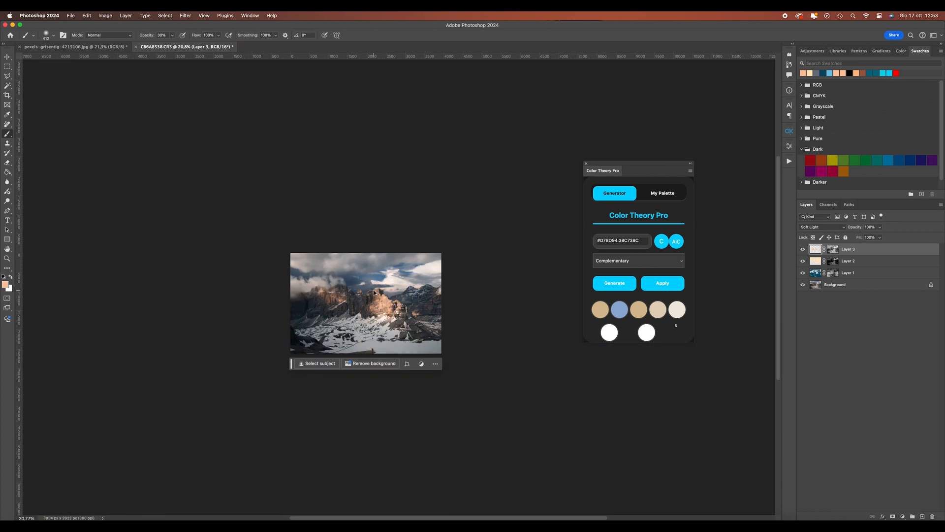
- Stamp all visible layers into a new top layer and apply a Gaussian Blur with a 30-pixel radius
key(super+alt+shift+e)
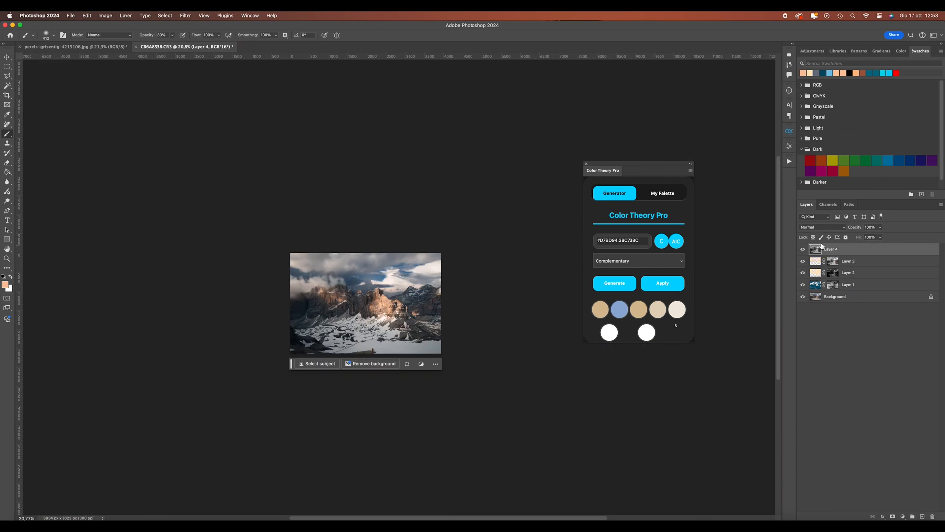
click(187, 15)
mouse_move(256, 109)
click(307, 136)
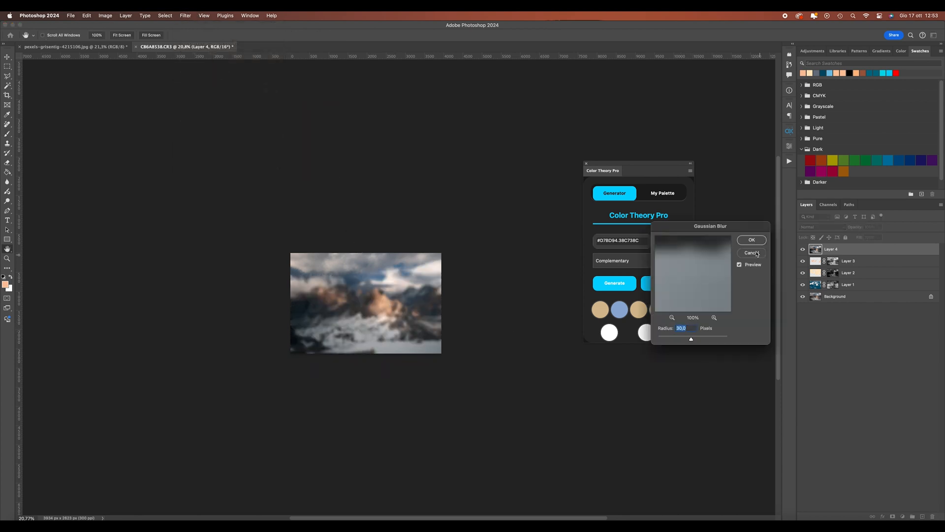
click(750, 240)
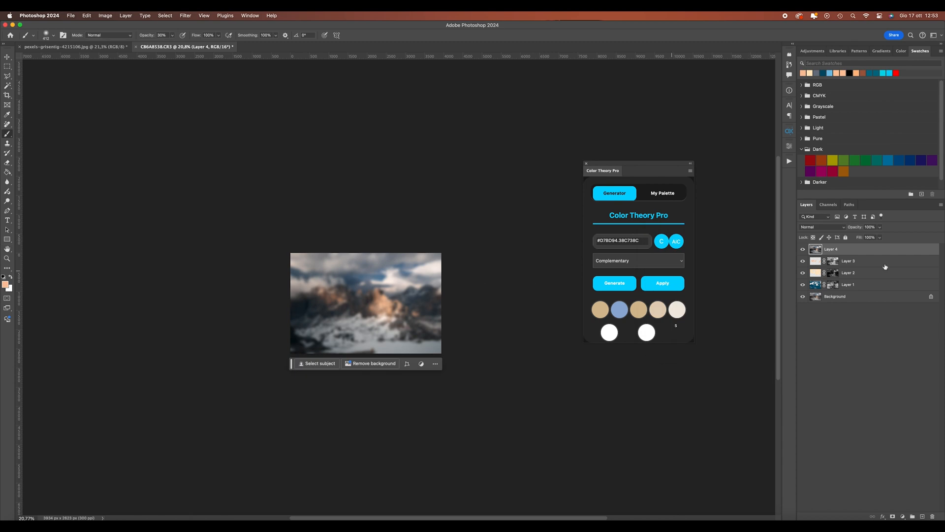
- Set the blurred layer's blend mode to Screen and its opacity to 20%
click(819, 227)
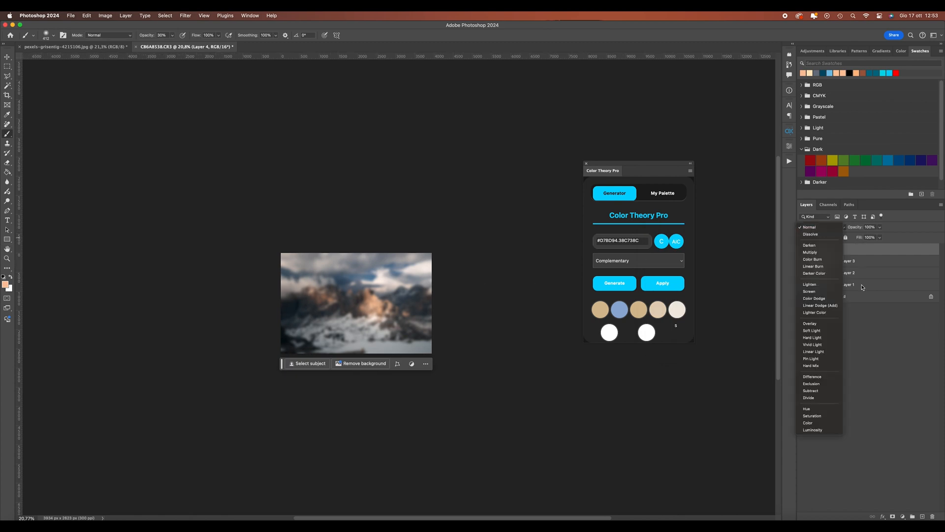
click(823, 294)
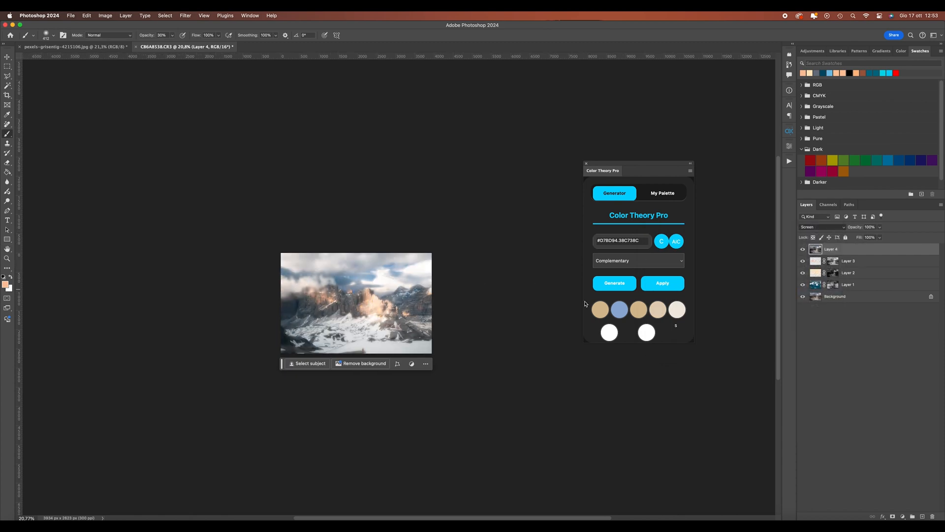
click(6, 257)
right_click(406, 310)
click(422, 312)
drag(369, 305, 347, 305)
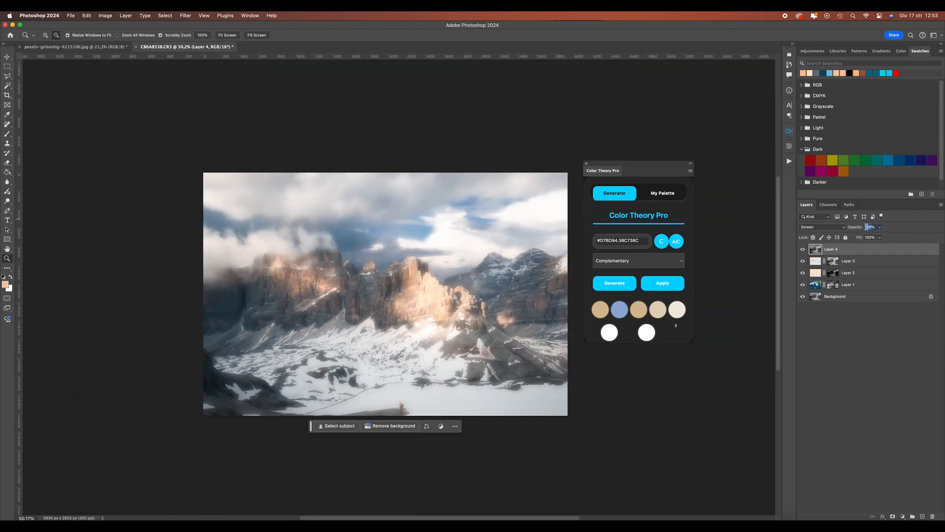
text(10)
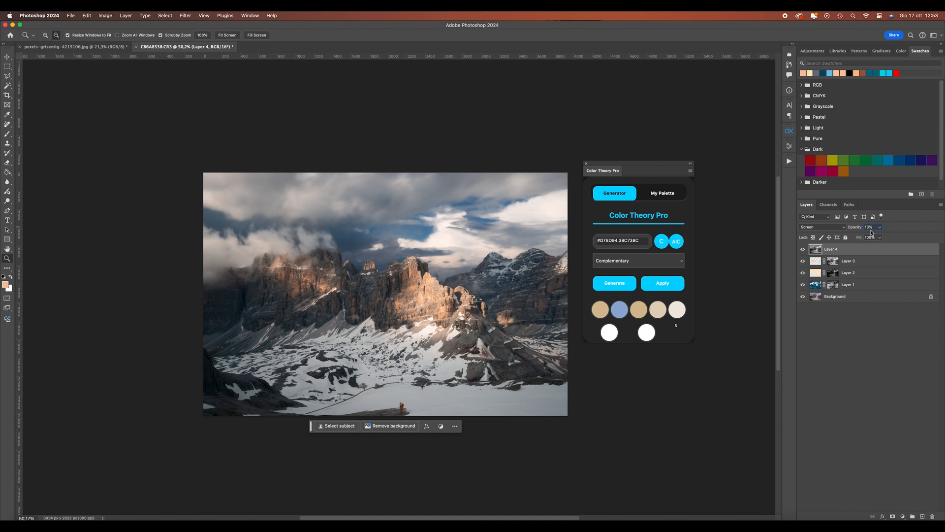
text(20)
key(Return)
- Duplicate the blurred Layer 4 and set the copy's blend mode to Multiply
drag(933, 250, 923, 516)
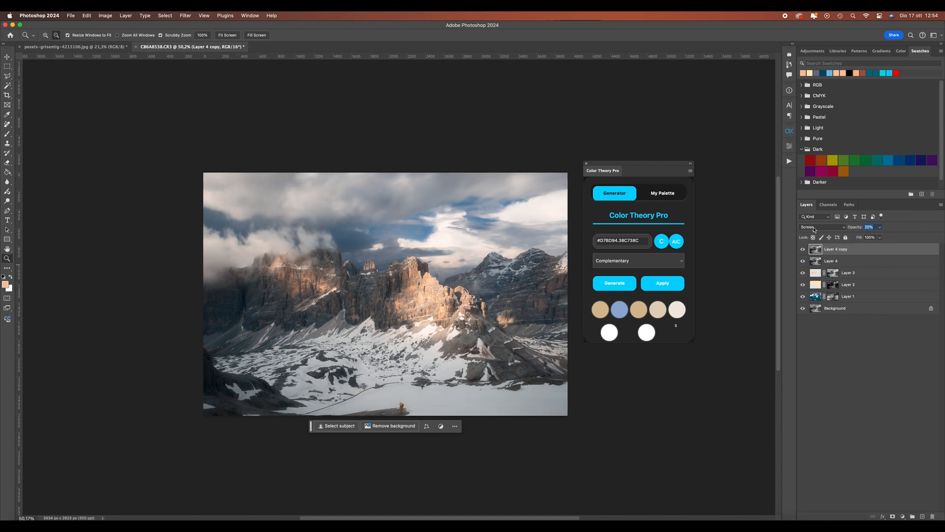
click(820, 227)
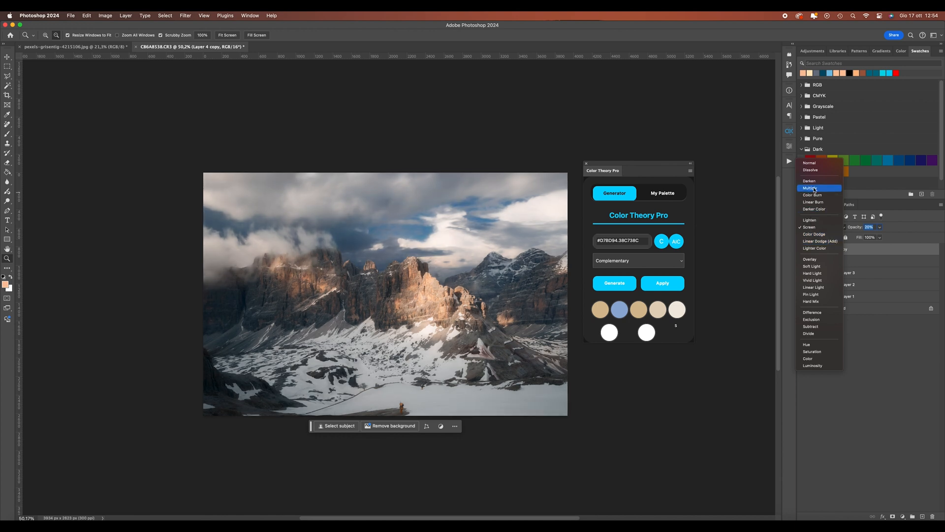
click(815, 188)
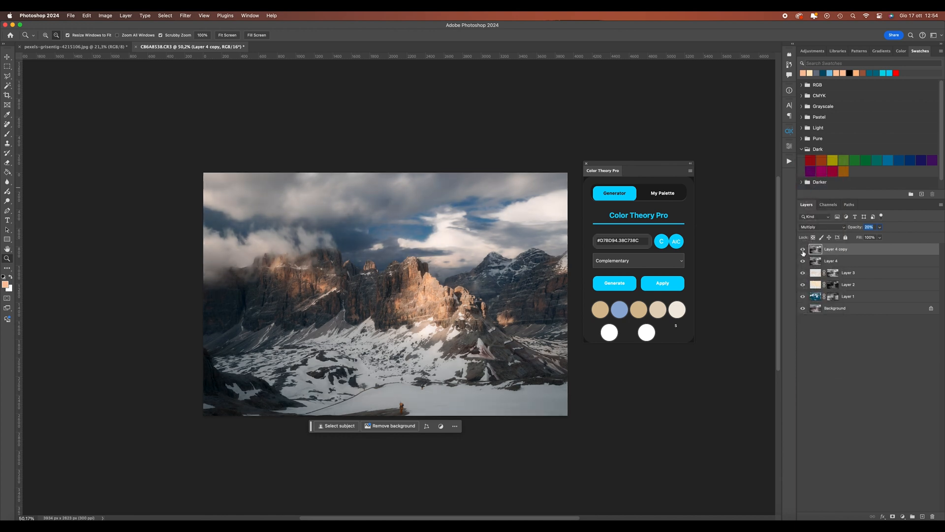
- Compare the image with and without the Multiply copy and the Screen layer in turn
click(803, 251)
click(803, 250)
click(803, 261)
click(803, 260)
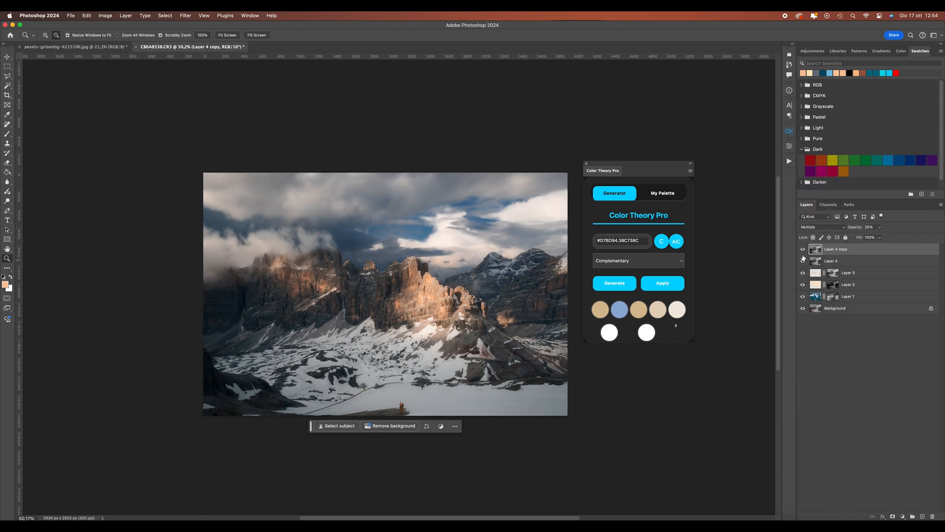
- Group the two blurred layers, check the group's effect on the image, and fit the photo on screen
shift+click(872, 263)
key(super+g)
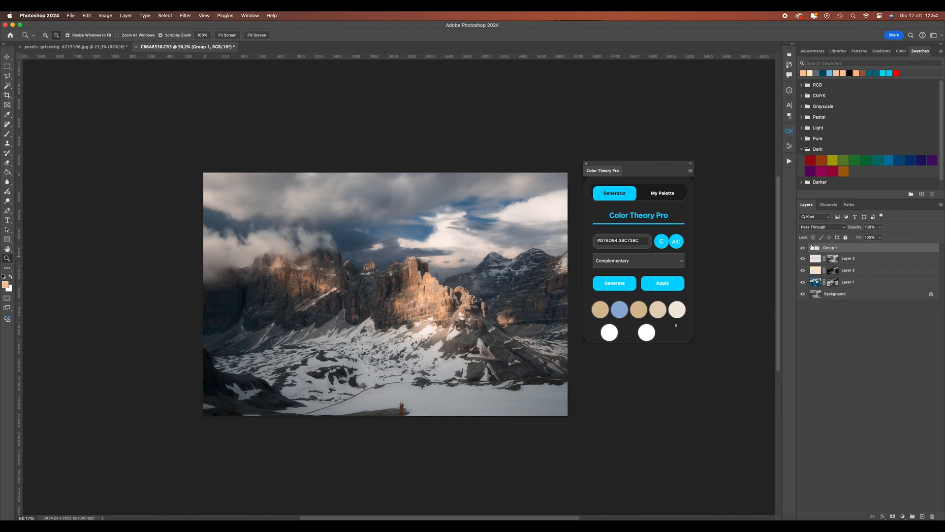
click(802, 248)
mouse_move(421, 306)
mouse_down()
mouse_move(459, 299)
mouse_move(402, 306)
mouse_up()
right_click(403, 306)
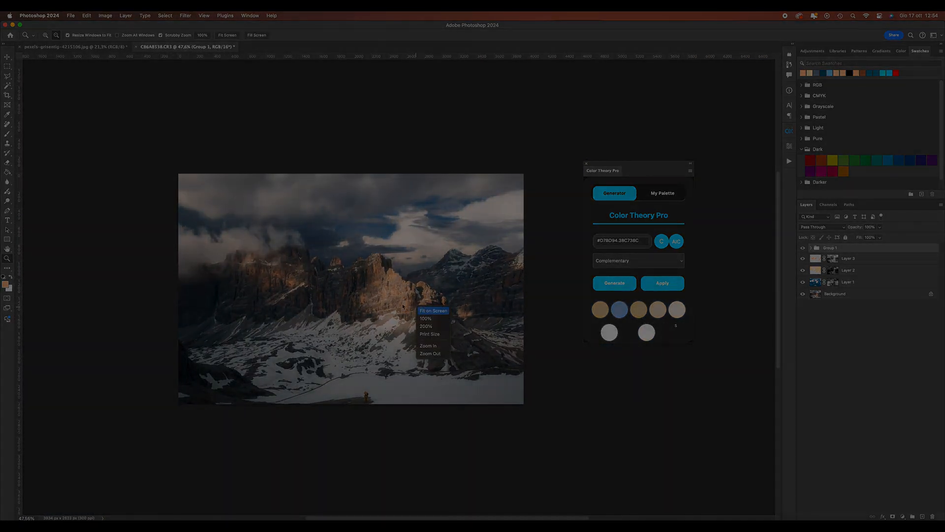
click(433, 311)
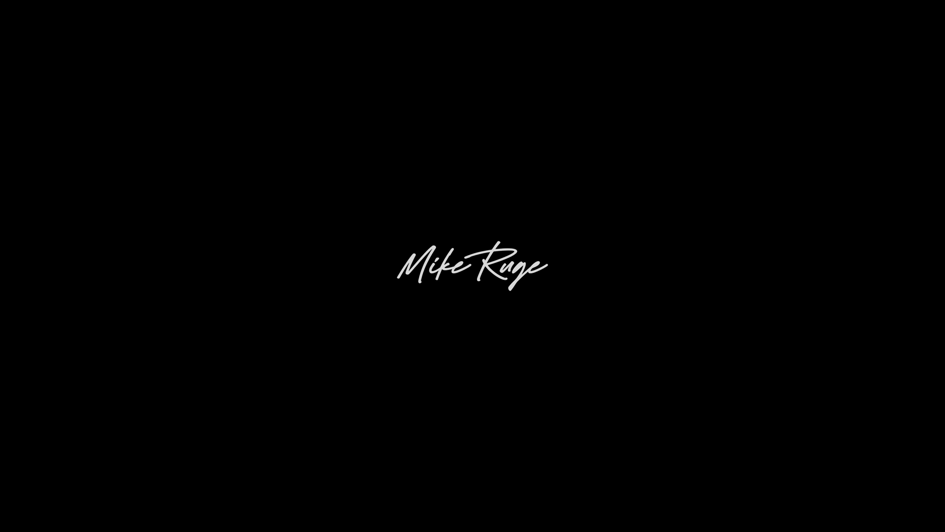